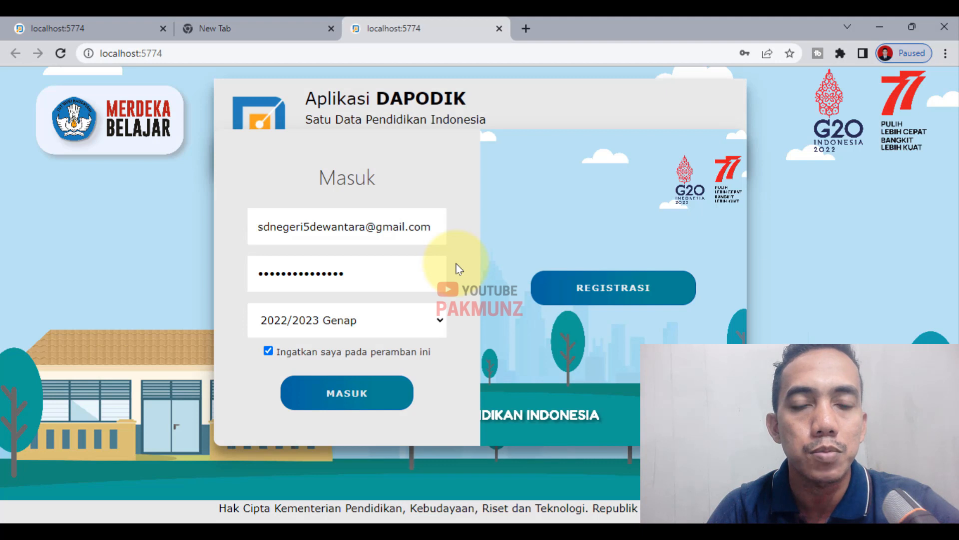
# - Log in to the SD NEGERI 5 DEWANTARA account and close the Selamat Datang changelog
pyautogui.click(346, 392)
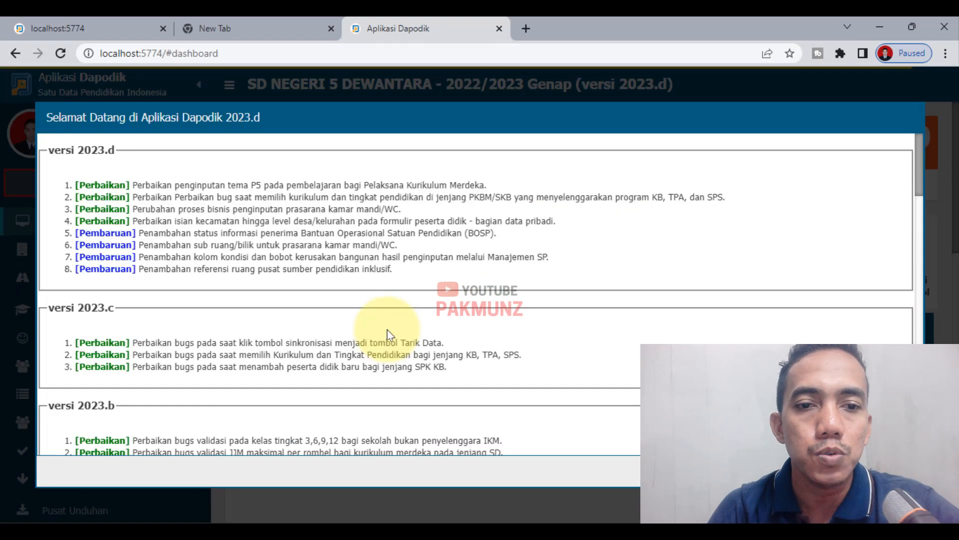
pyautogui.click(892, 468)
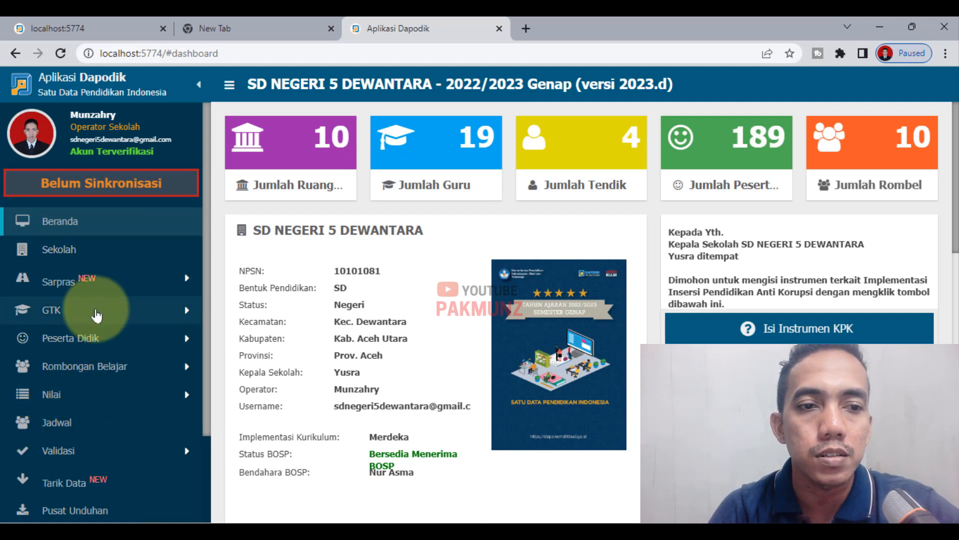
# - Open the Guru list under GTK and select the first teacher's row
pyautogui.click(97, 310)
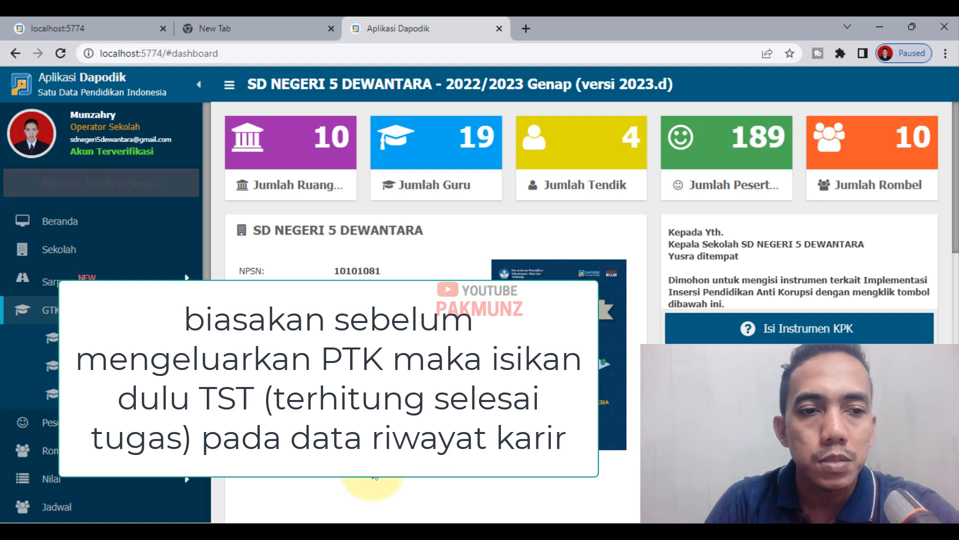
pyautogui.click(85, 343)
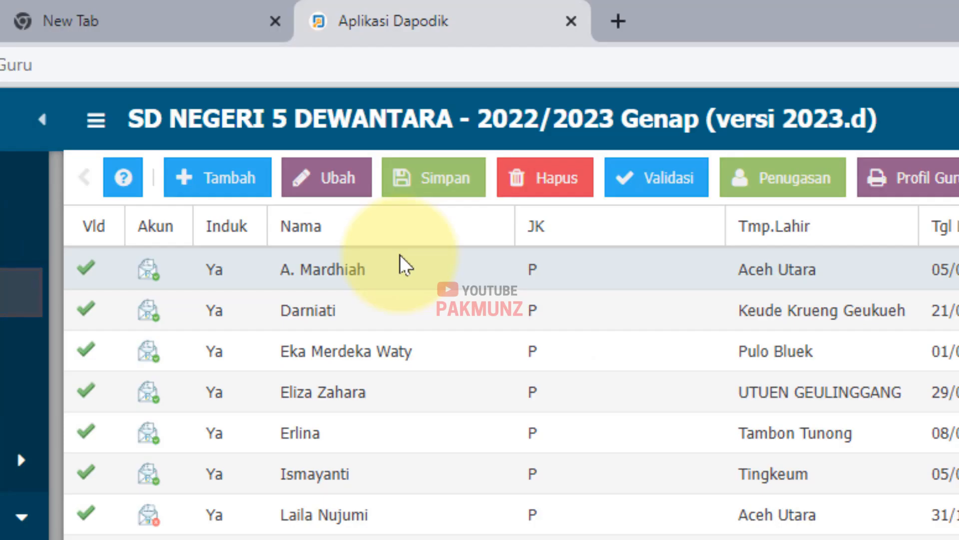
pyautogui.click(405, 272)
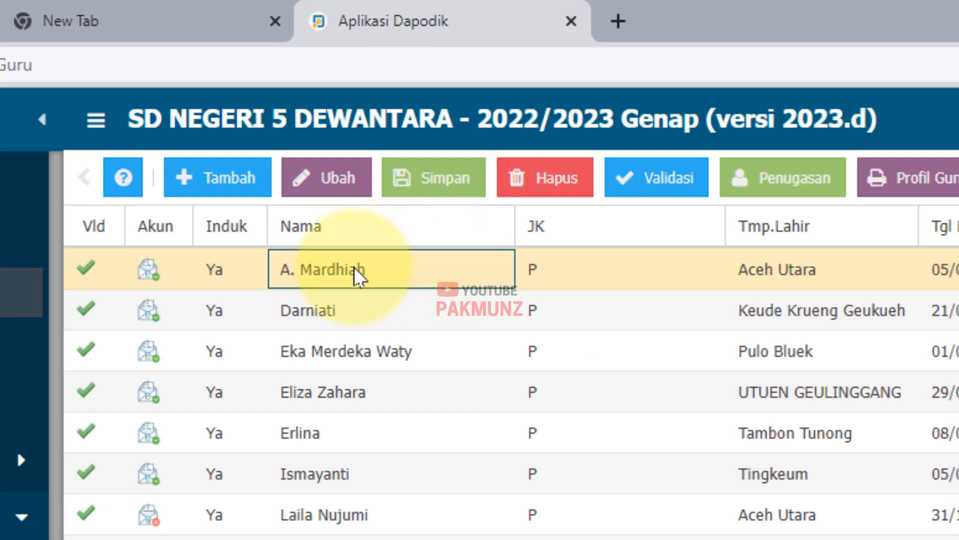
pyautogui.click(763, 189)
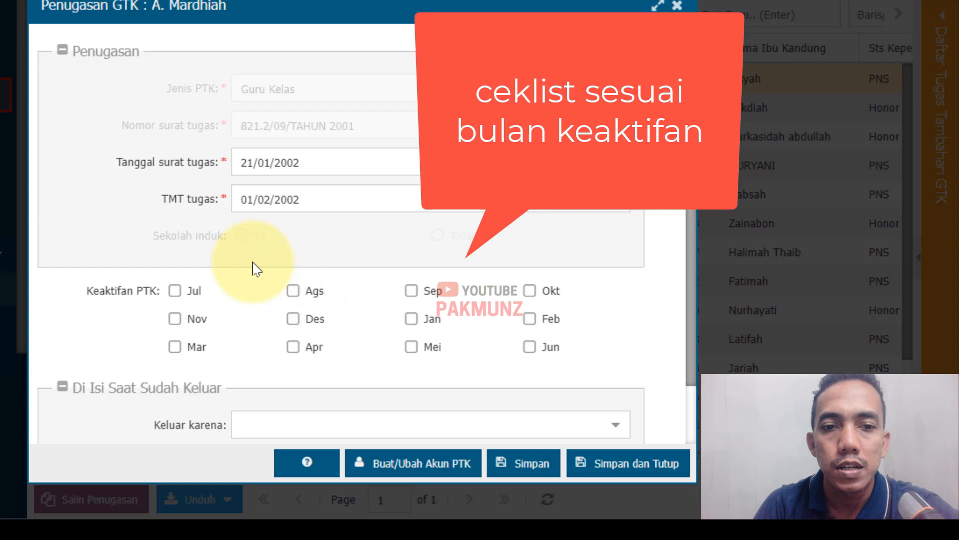
pyautogui.scroll(-3, 225, 285)
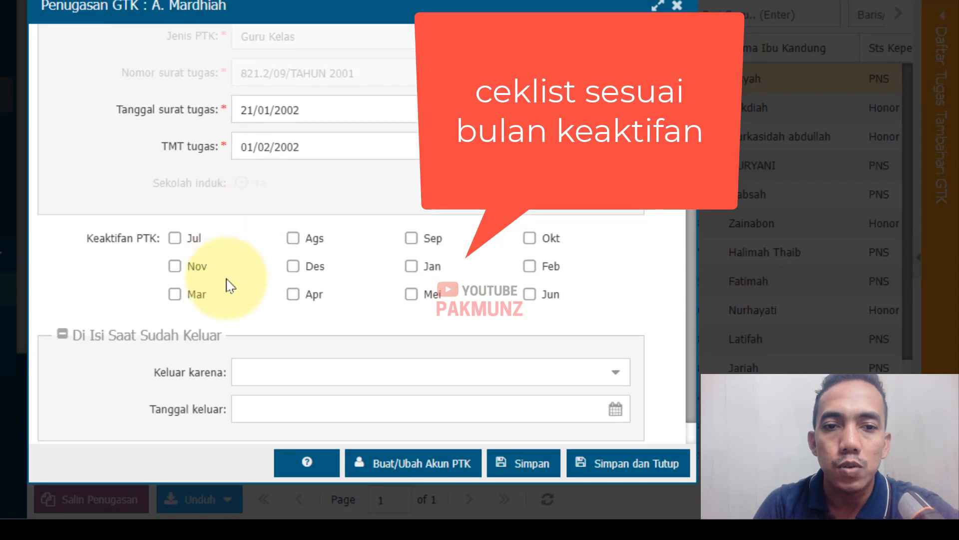
pyautogui.click(615, 357)
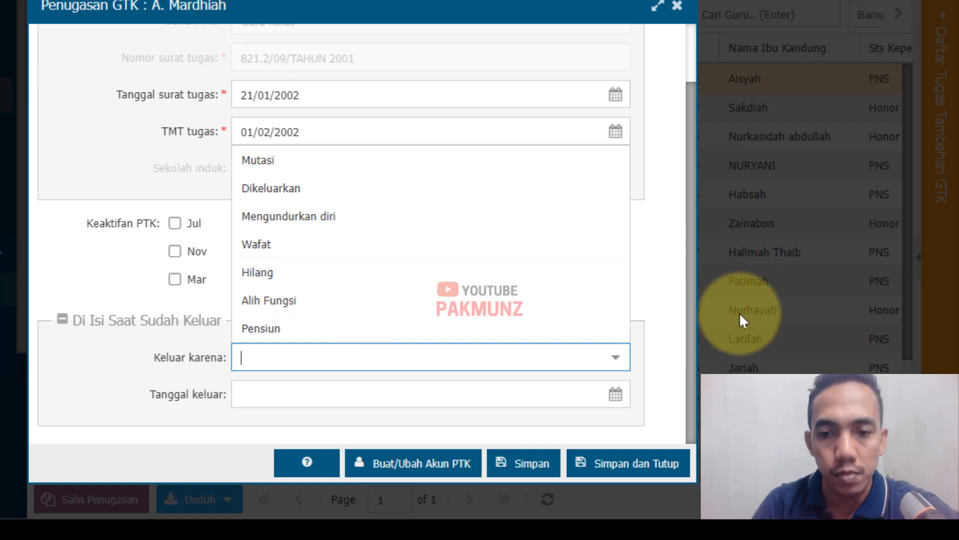
pyautogui.click(672, 253)
pyautogui.click(617, 462)
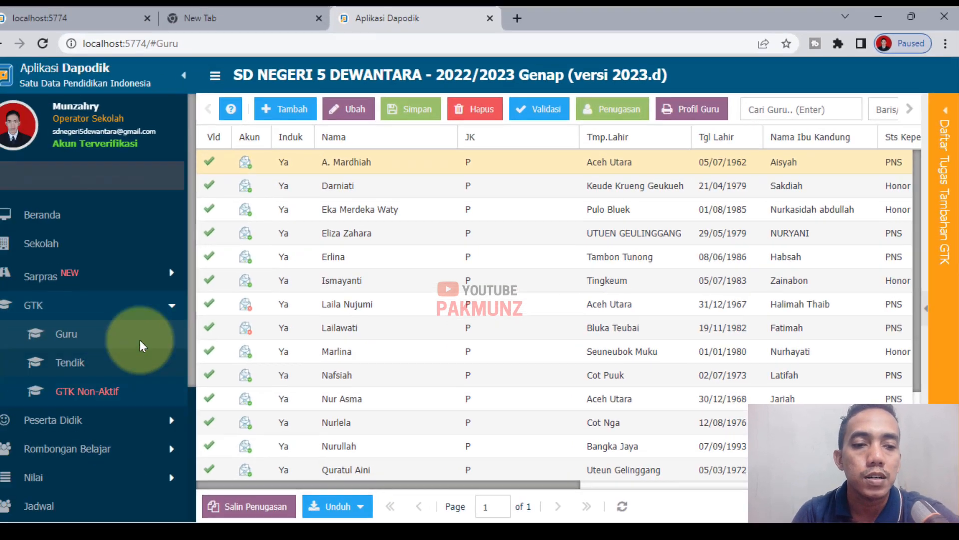
# - Validate the school registration code in Pengaturan and switch user access to the first teacher's account
pyautogui.scroll(-4, 122, 440)
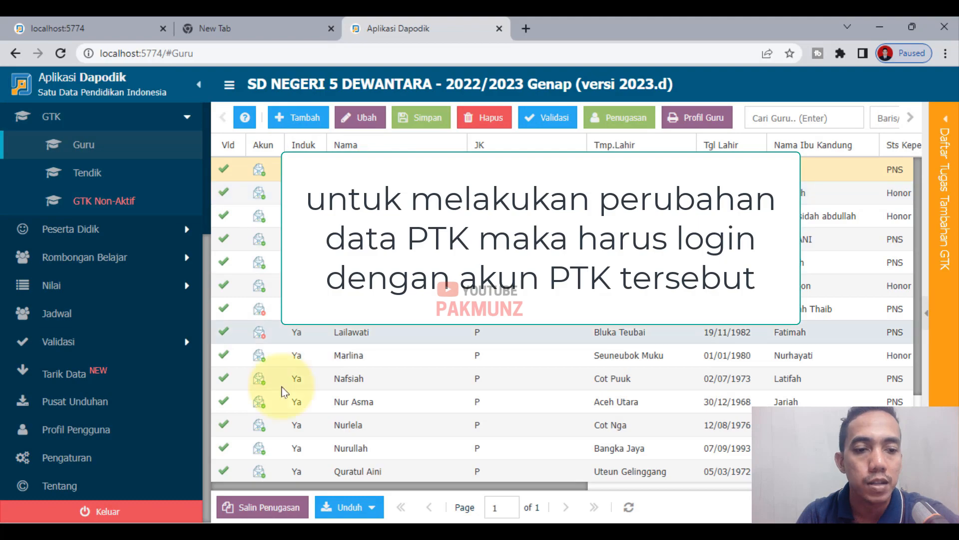
pyautogui.click(45, 455)
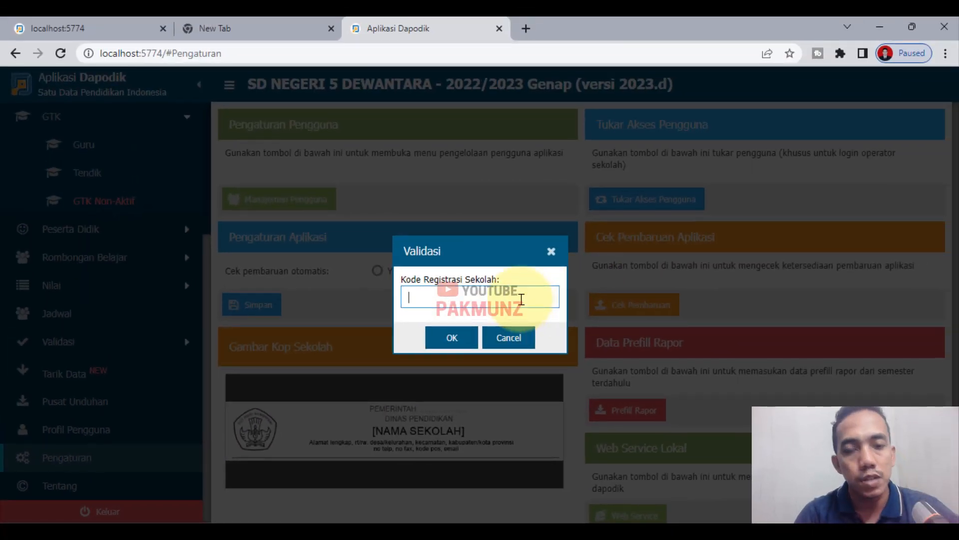
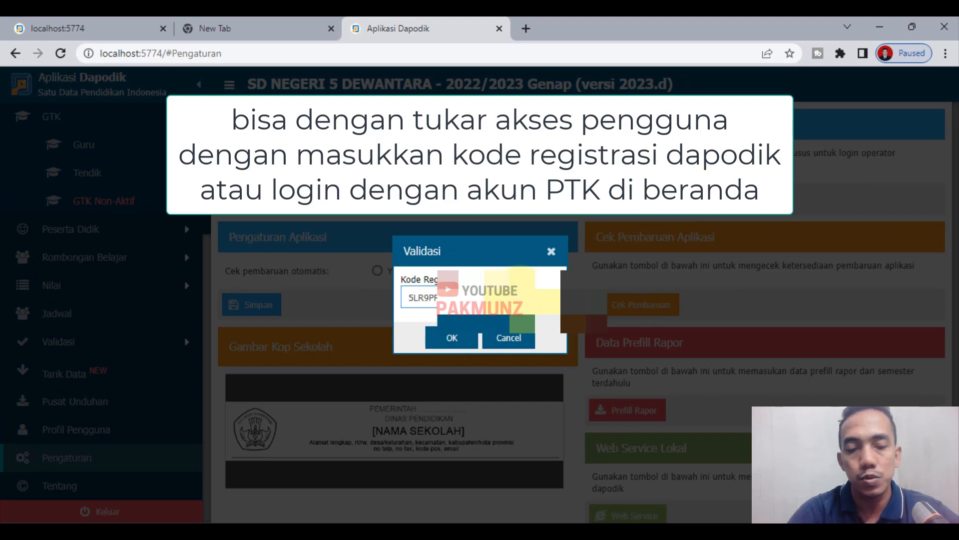
pyautogui.click(452, 337)
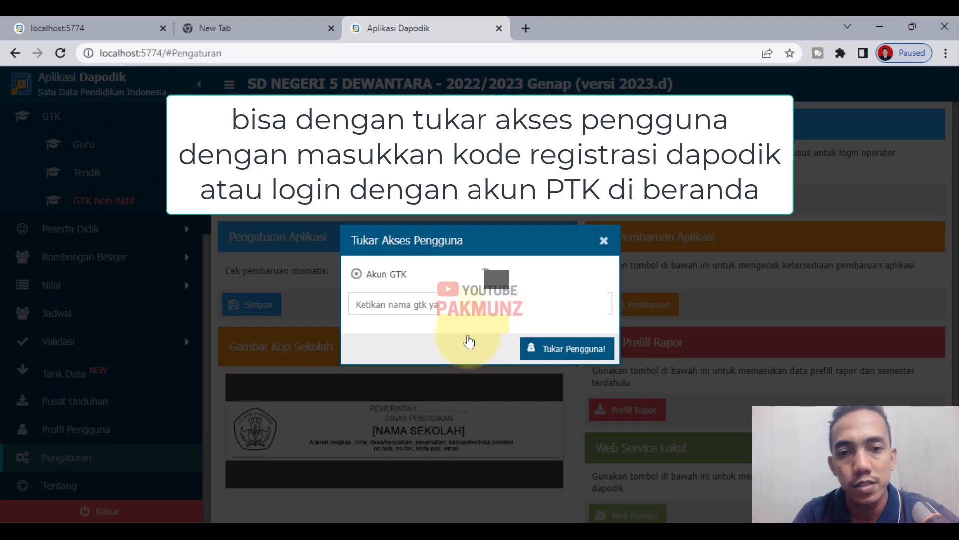
pyautogui.click(599, 304)
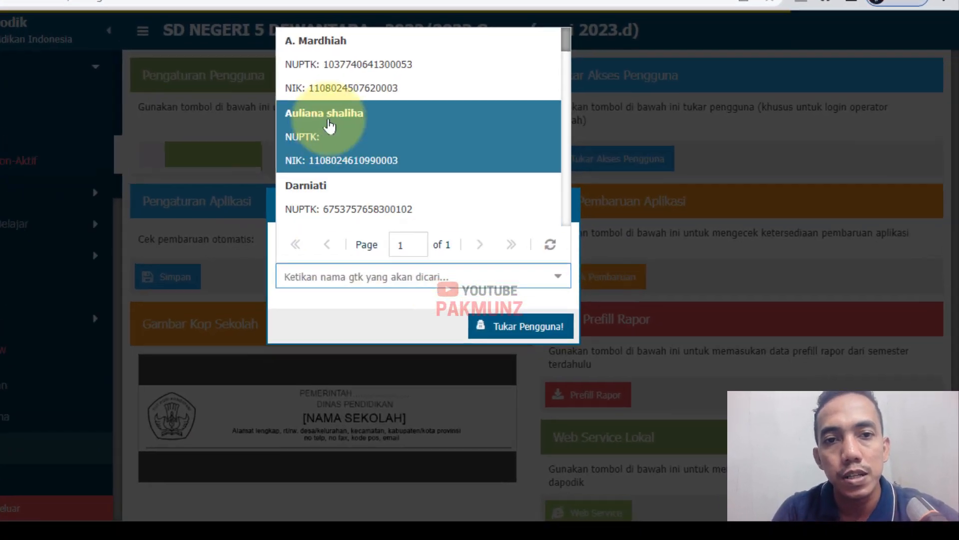
pyautogui.click(392, 126)
pyautogui.click(506, 318)
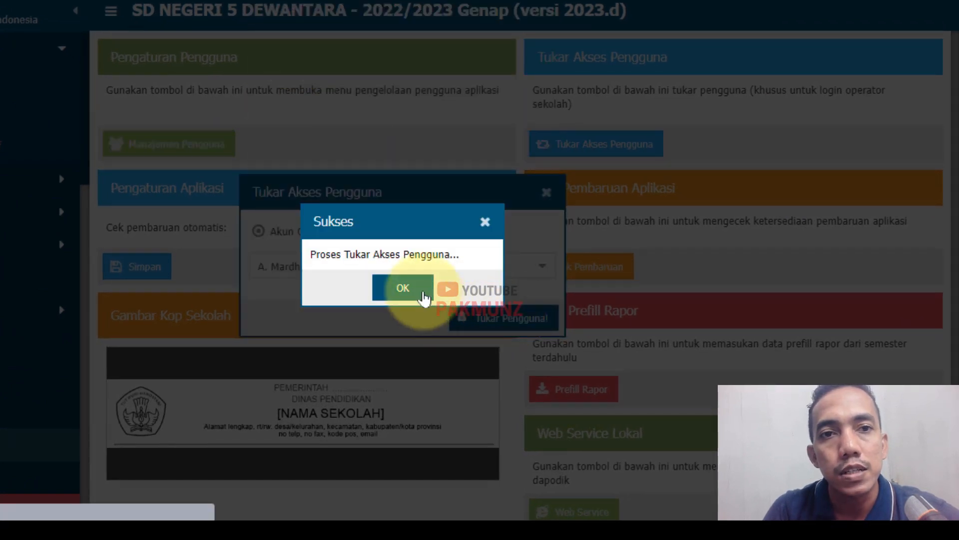
pyautogui.click(423, 293)
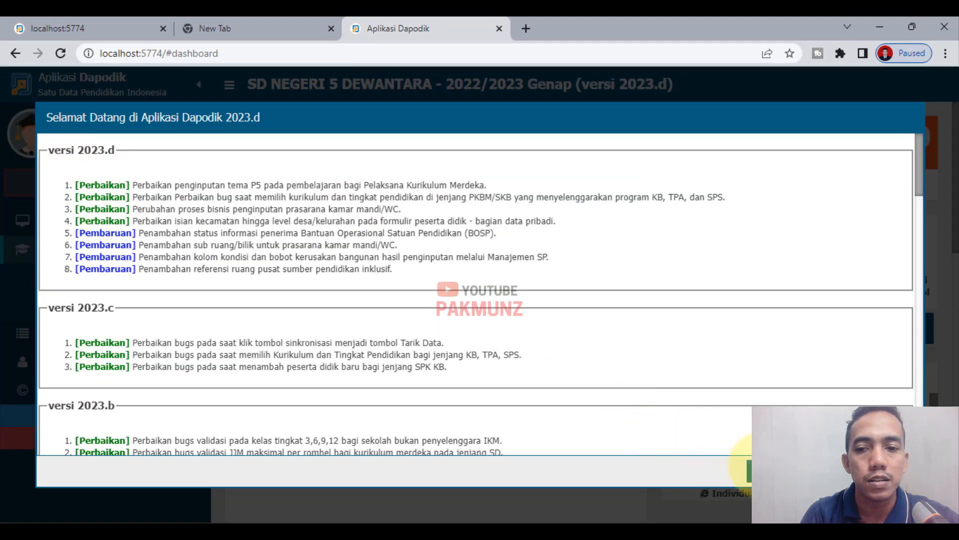
# - Close the changelog and open the teacher's record from the Guru list for editing
pyautogui.click(762, 469)
pyautogui.click(96, 288)
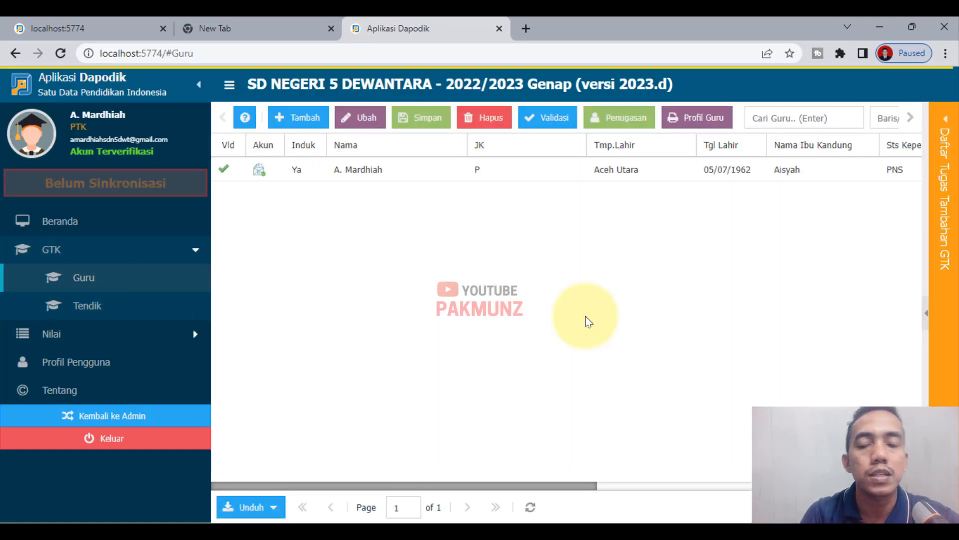
pyautogui.click(452, 176)
pyautogui.click(363, 119)
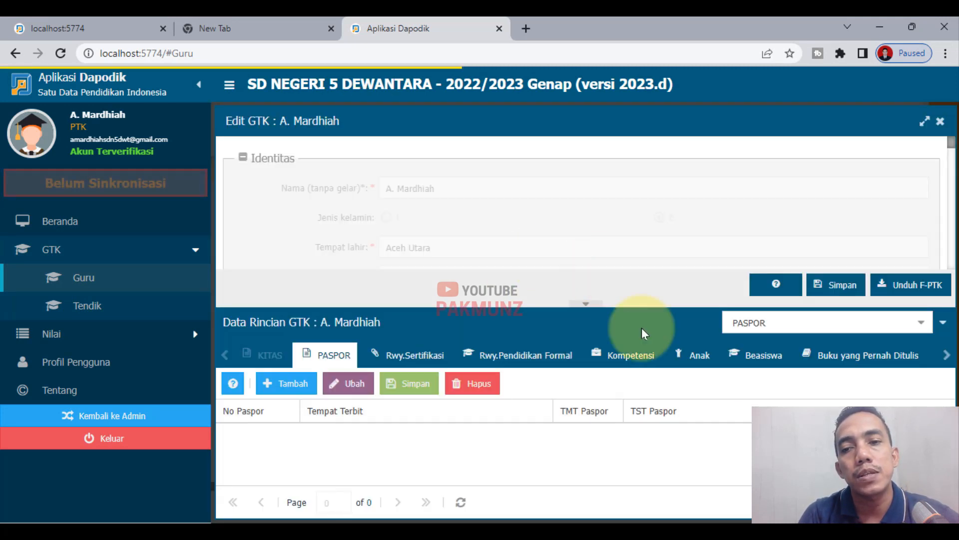
# - Enlarge the Data Rincian panel and show the Riwayat Karir career records
pyautogui.click(923, 331)
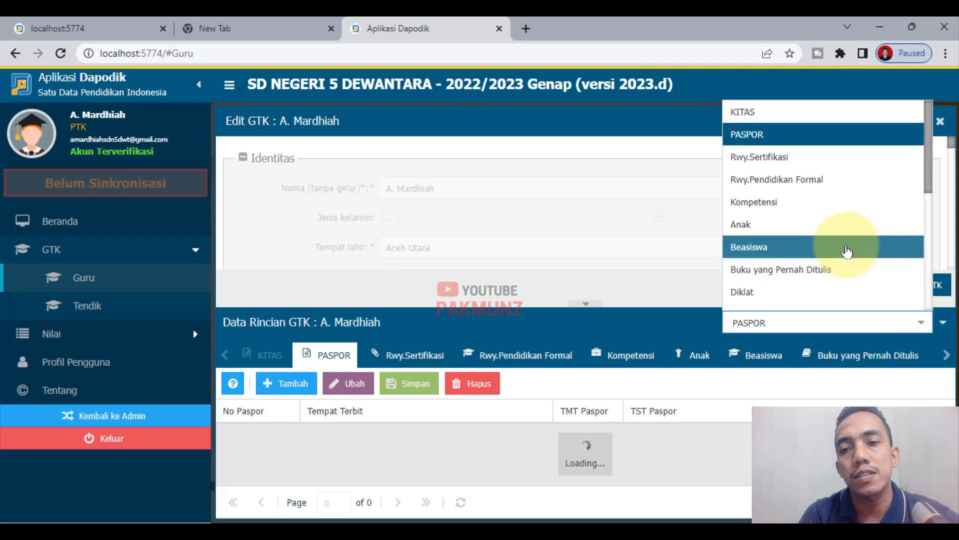
pyautogui.scroll(-5, 844, 252)
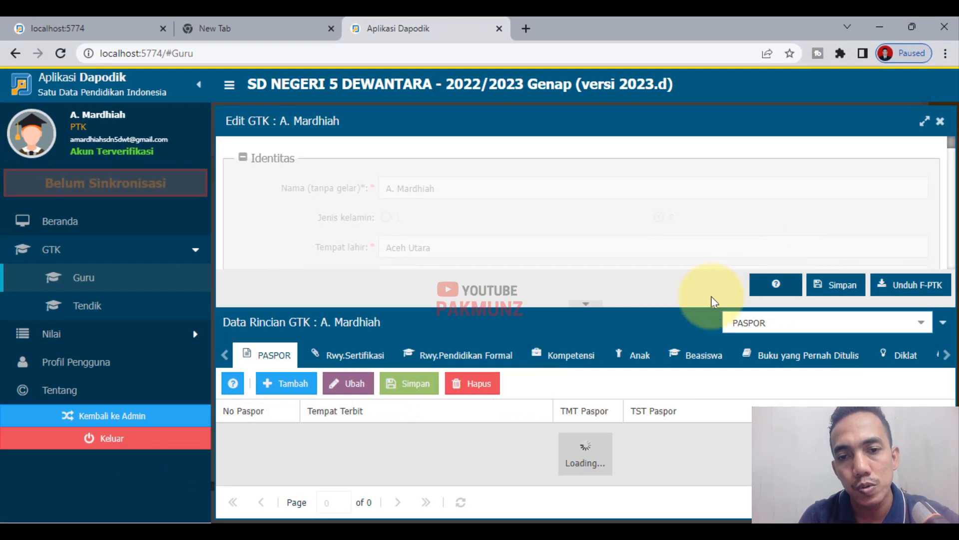
pyautogui.moveTo(563, 258); pyautogui.dragTo(566, 237)
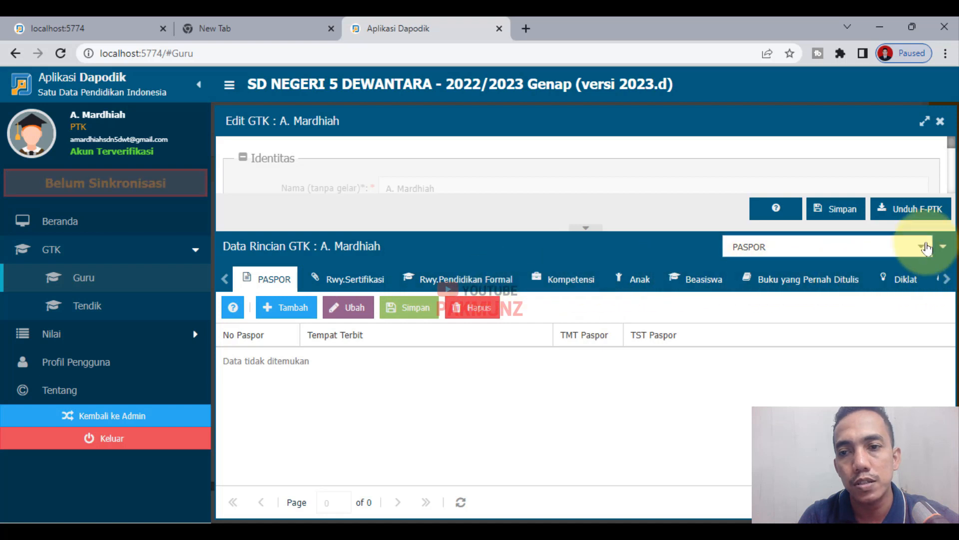
pyautogui.click(926, 249)
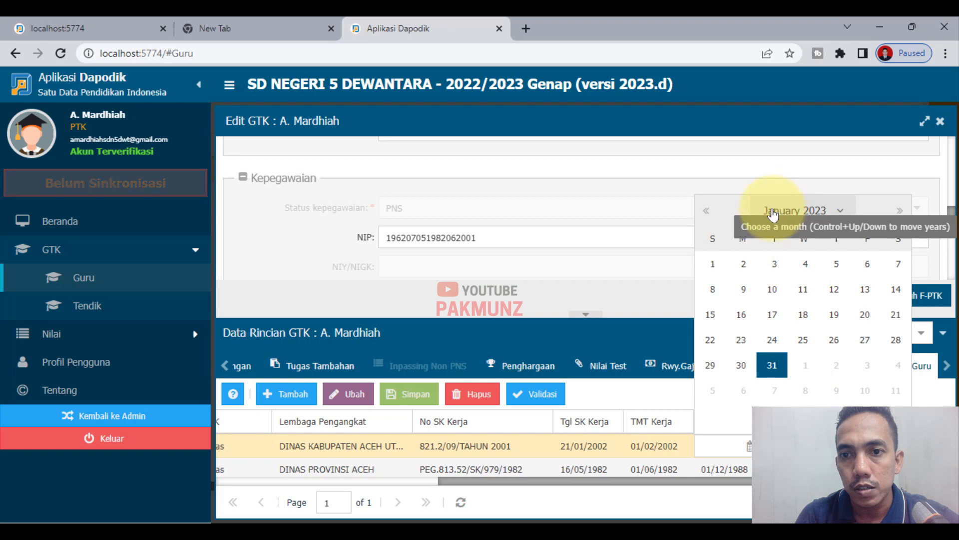
# - Pick 05/07/2022 as TST Kerja on the first Rwy.Karir Guru row and save
pyautogui.click(774, 214)
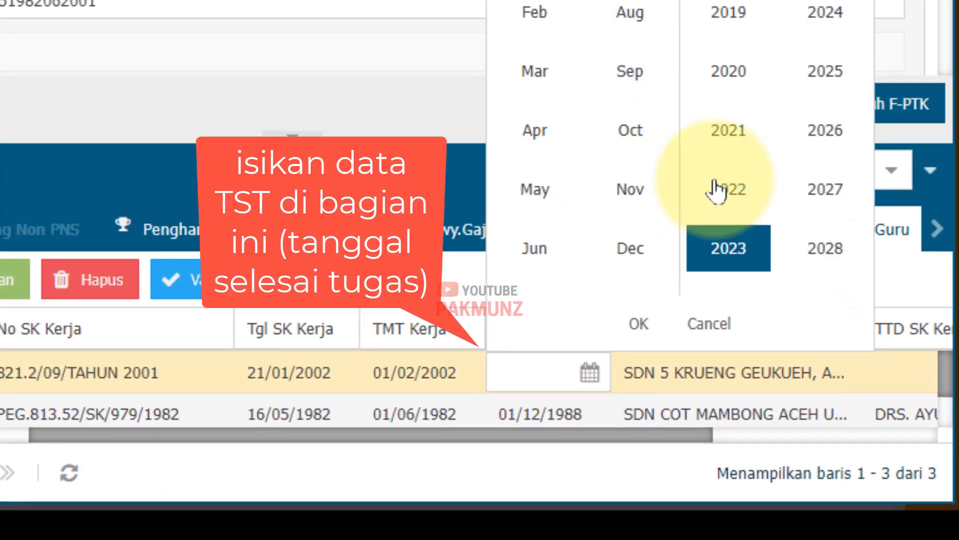
pyautogui.click(717, 190)
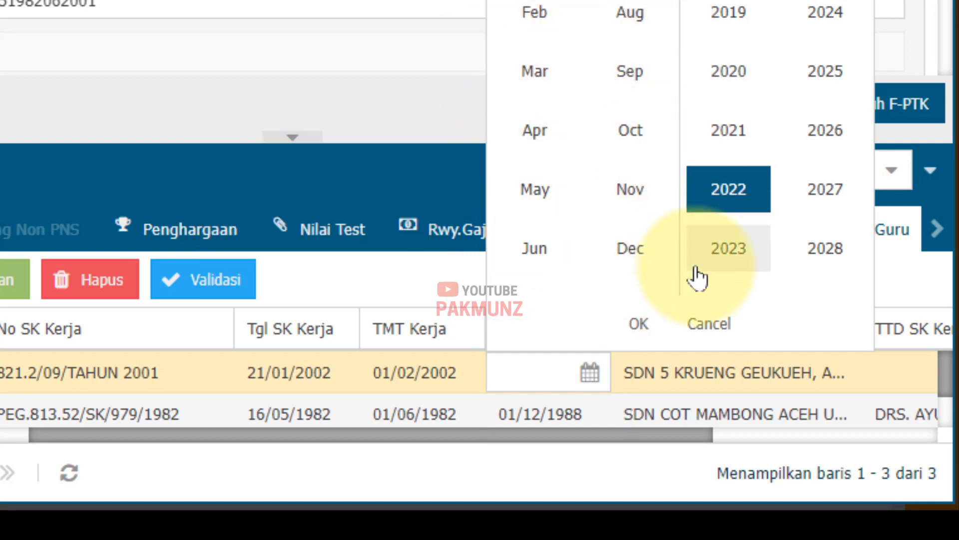
pyautogui.click(639, 324)
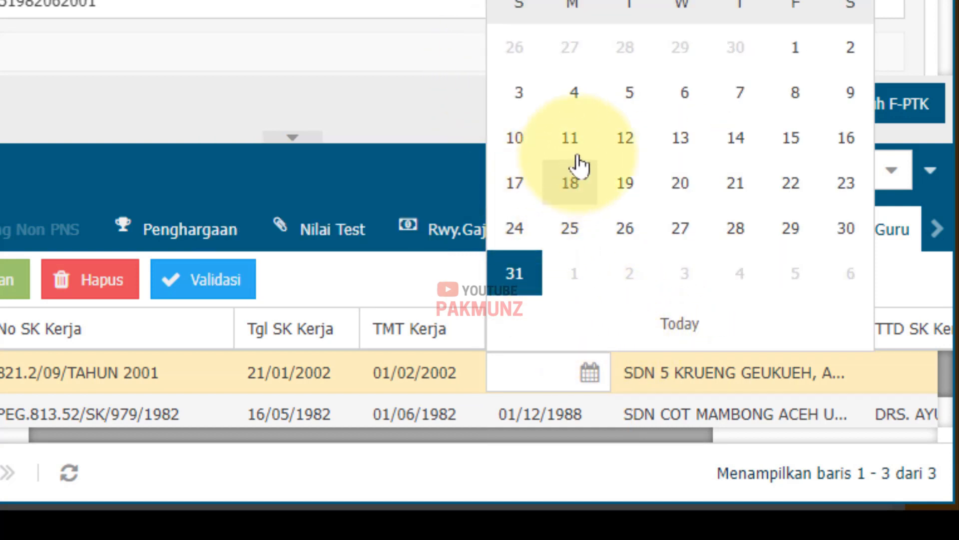
pyautogui.click(630, 95)
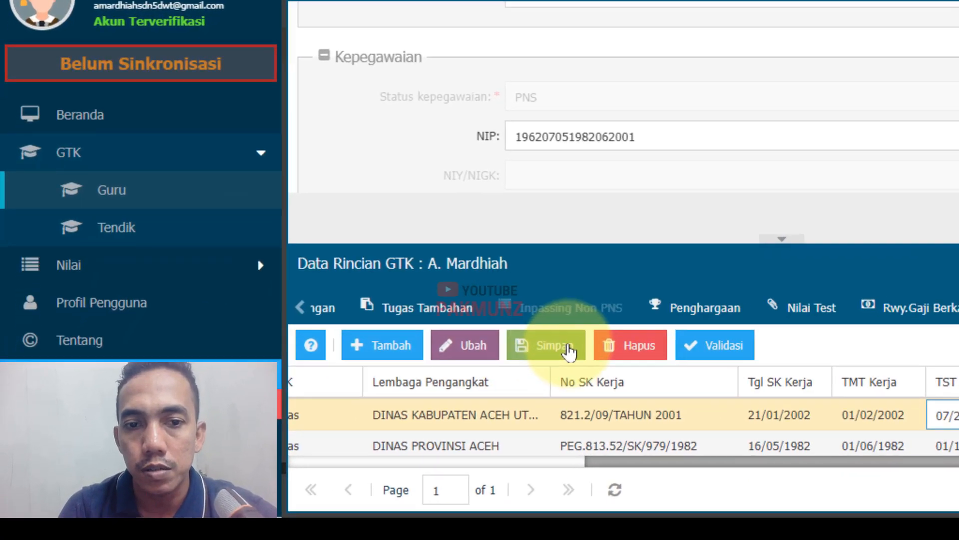
pyautogui.click(569, 351)
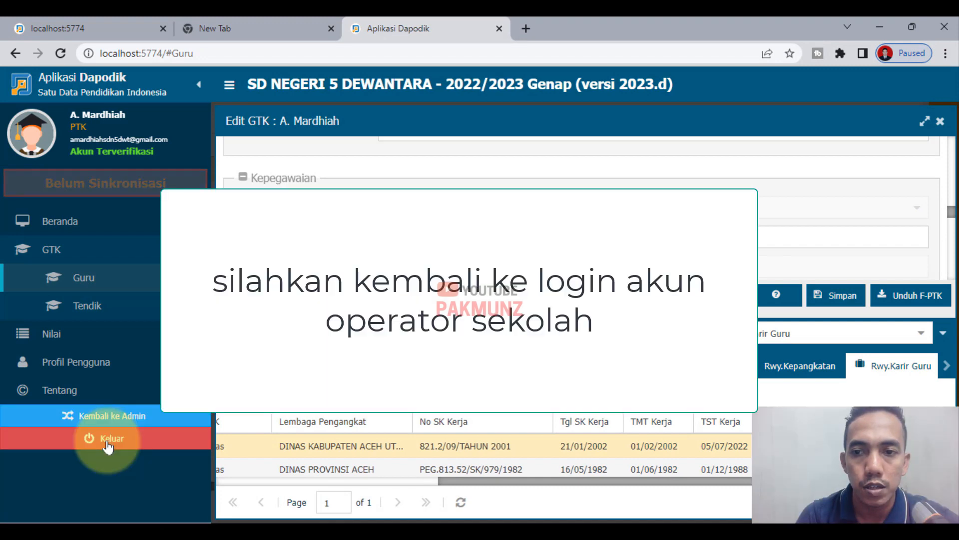
# - Sign out and sign back in with the second teacher's saved account under the PTK role
pyautogui.click(107, 439)
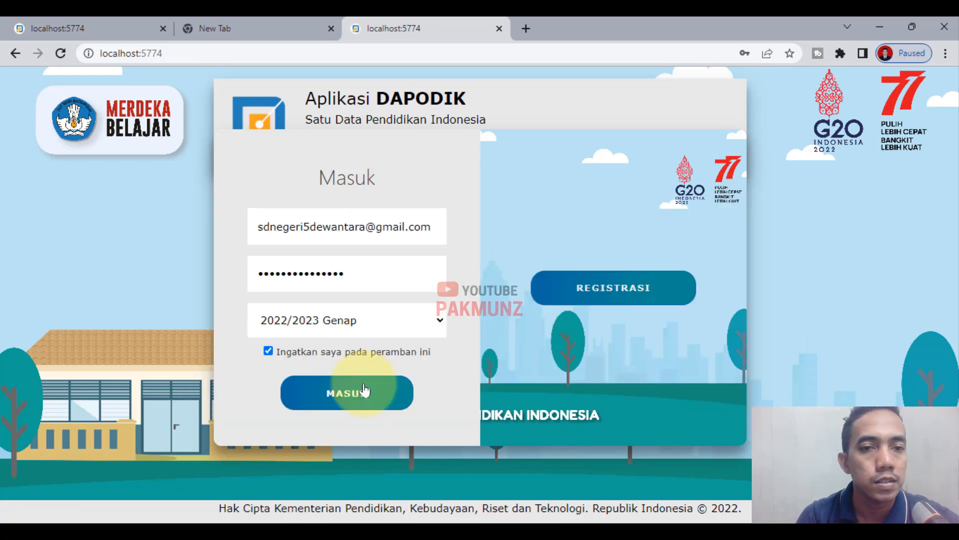
pyautogui.click(90, 26)
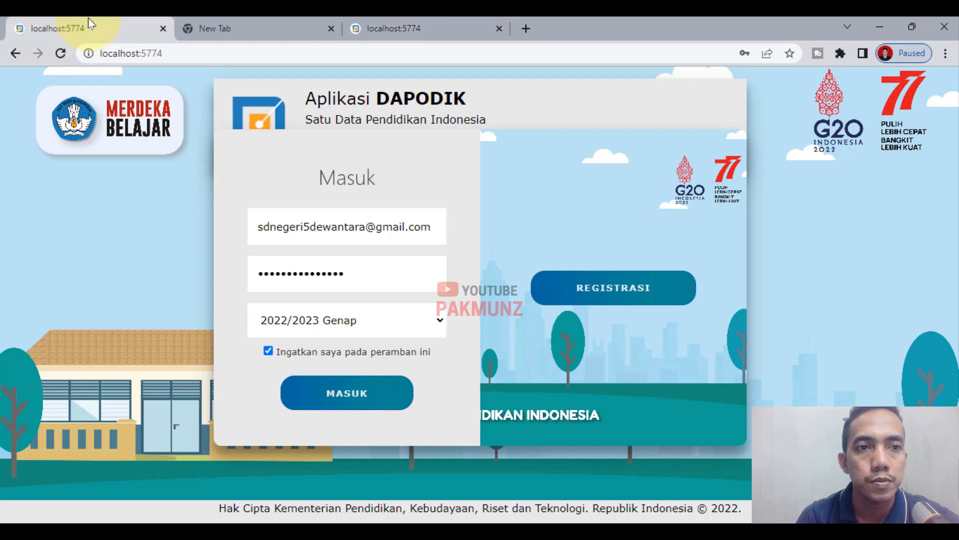
pyautogui.click(436, 22)
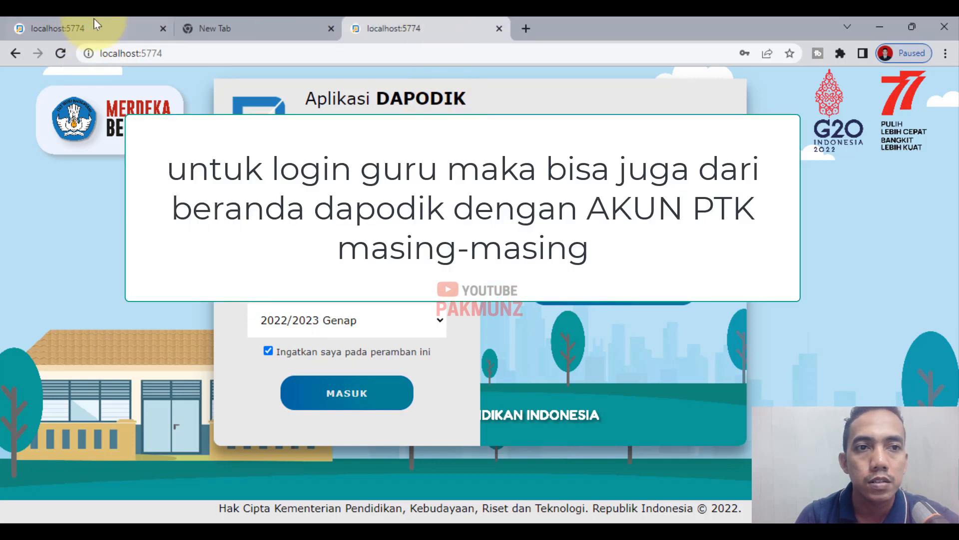
pyautogui.click(96, 24)
pyautogui.click(347, 233)
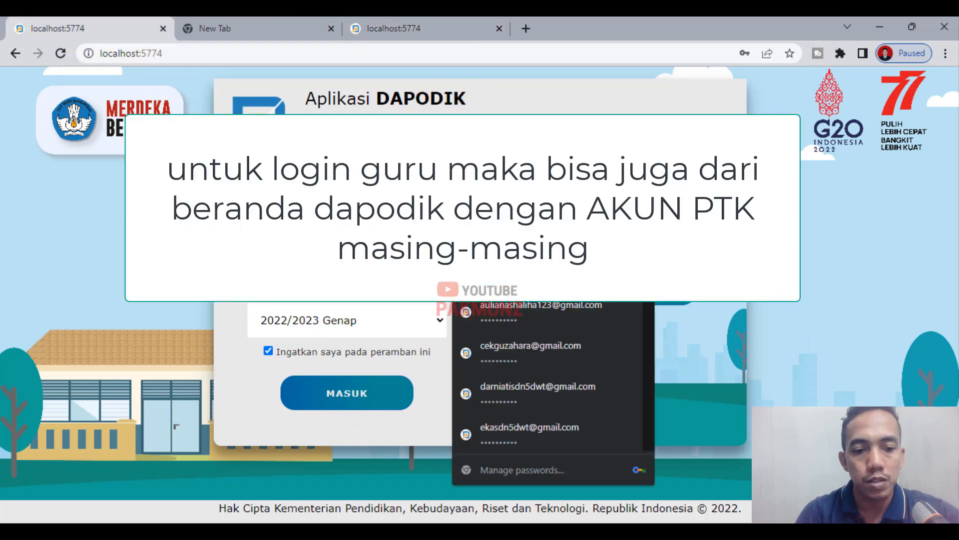
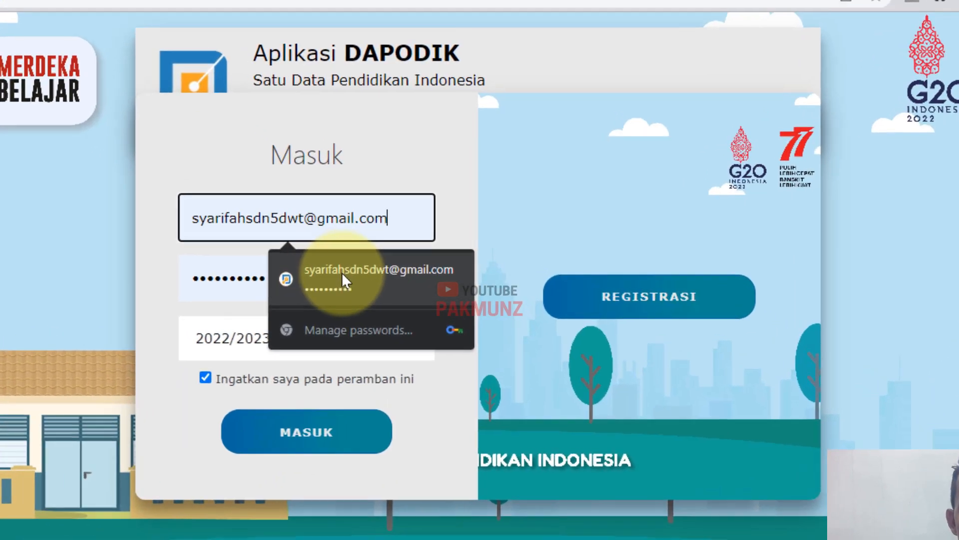
pyautogui.click(372, 274)
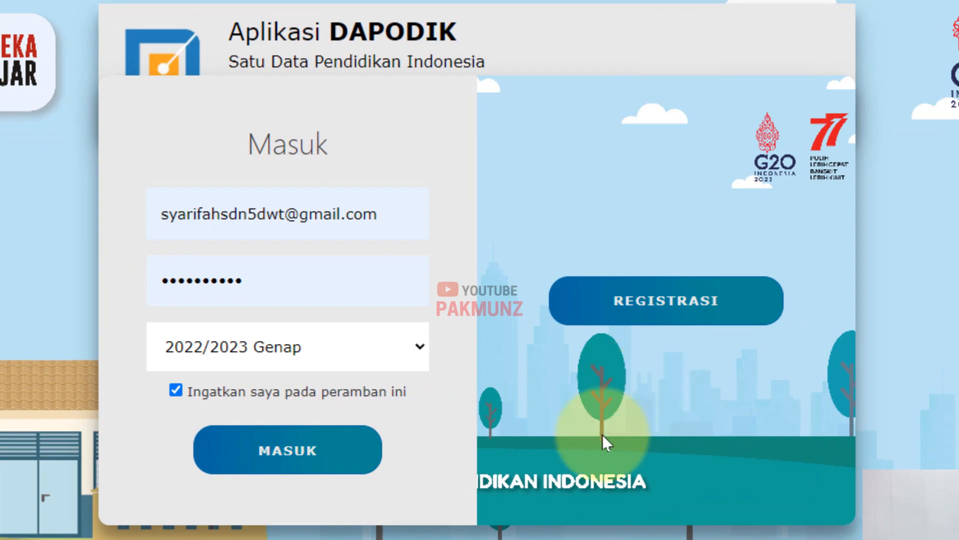
pyautogui.click(287, 450)
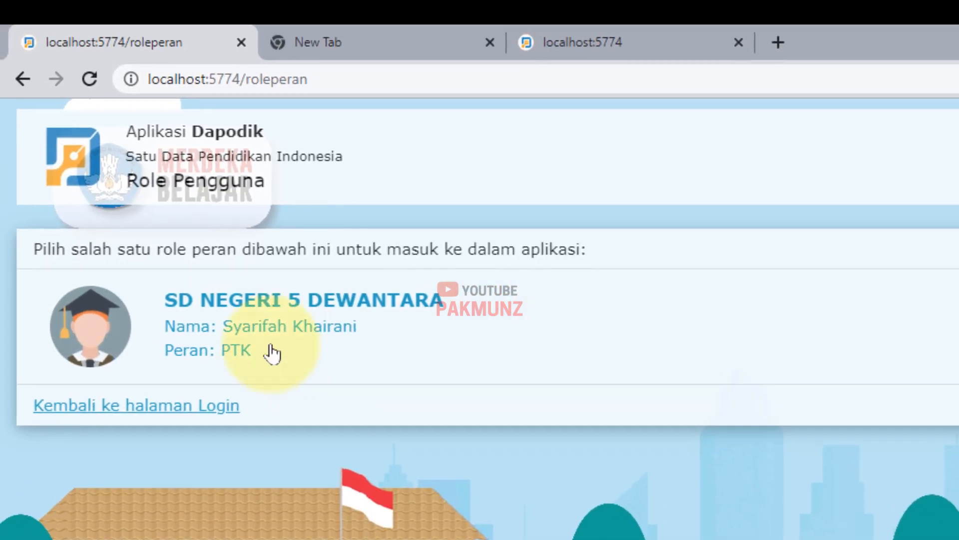
pyautogui.click(272, 353)
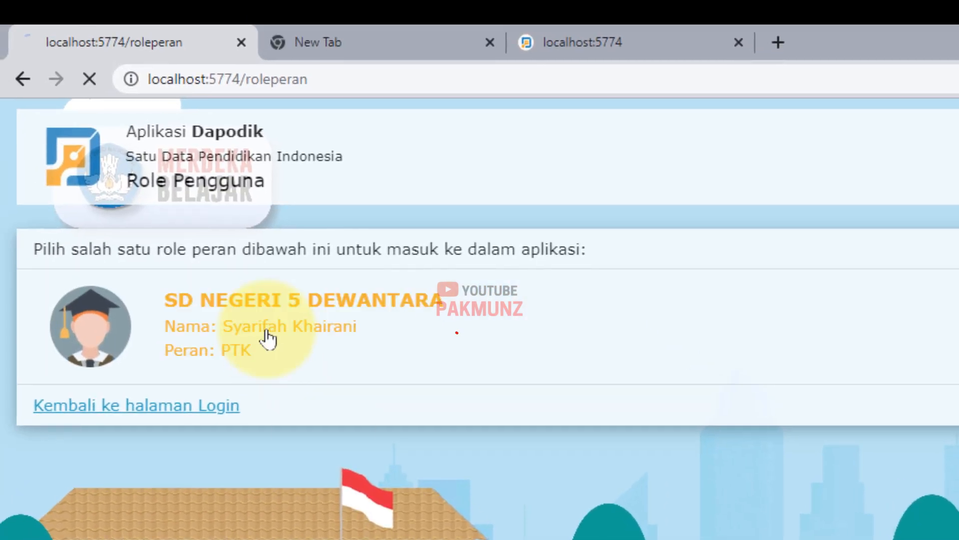
# - Close the leftover login tabs, dismiss the welcome notice, and open GTK > Guru
pyautogui.click(609, 31)
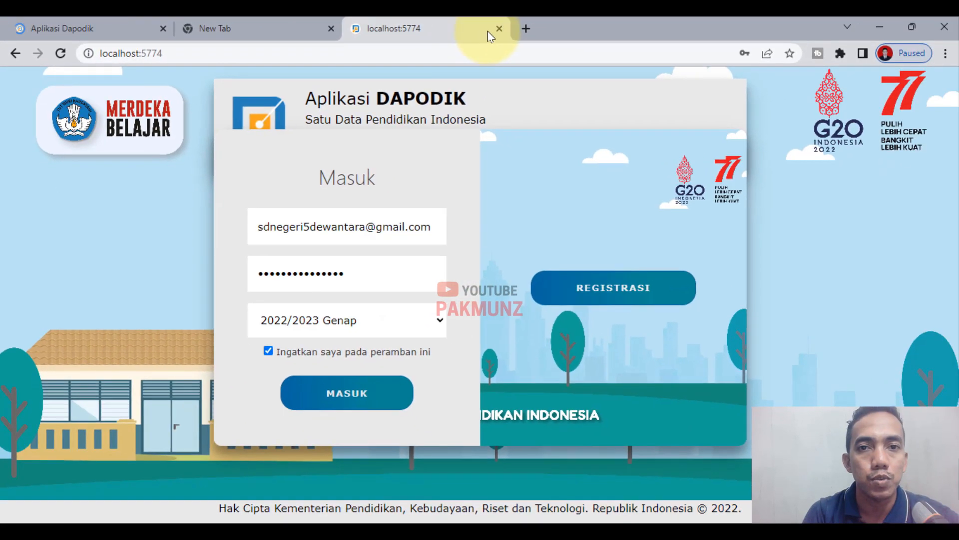
pyautogui.click(576, 33)
pyautogui.click(332, 29)
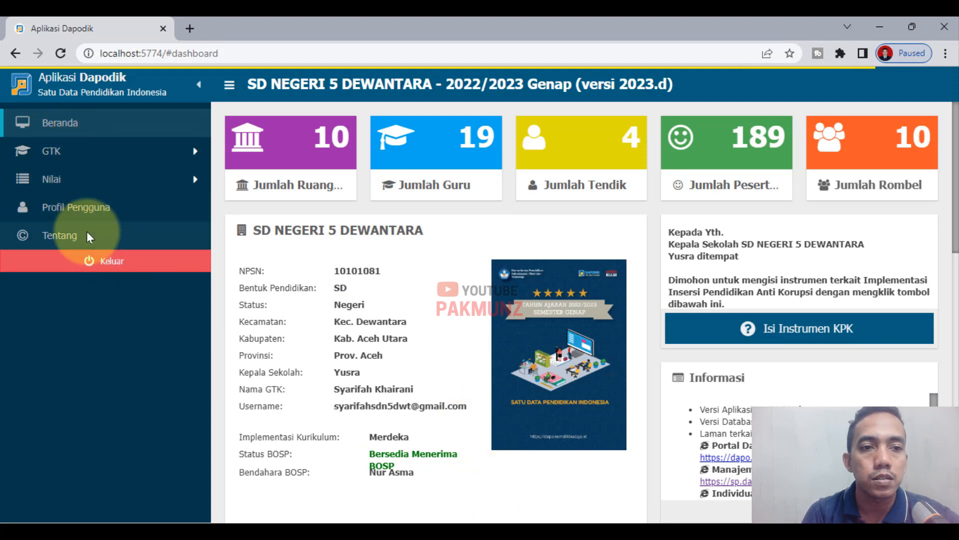
pyautogui.click(70, 235)
pyautogui.click(833, 471)
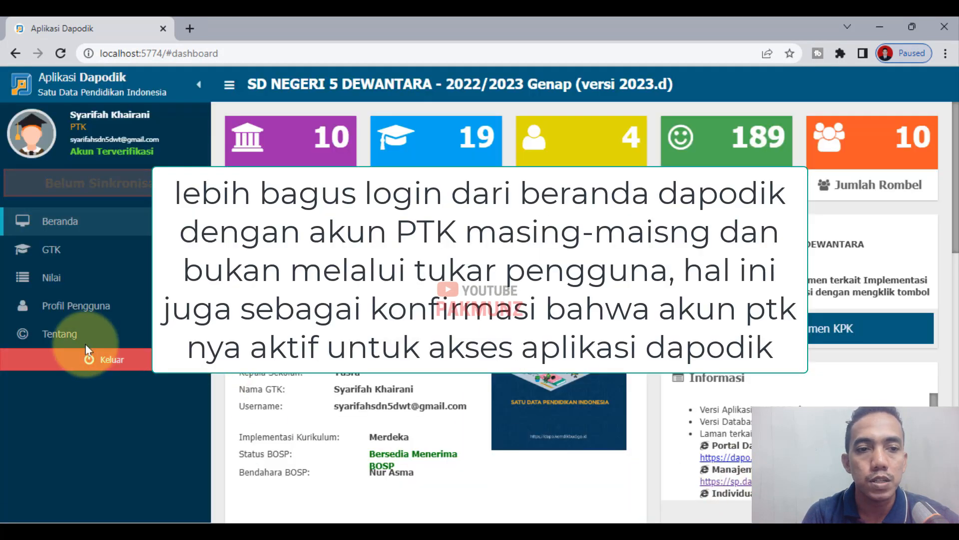
pyautogui.click(64, 256)
pyautogui.click(113, 281)
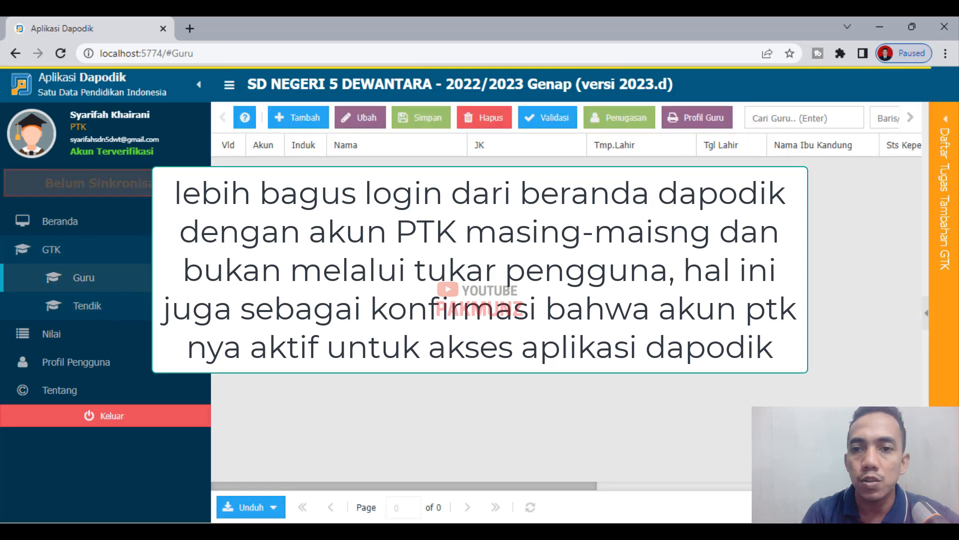
# - Open the second teacher's record for editing and show her Rwy.Karir Guru entries
pyautogui.click(439, 170)
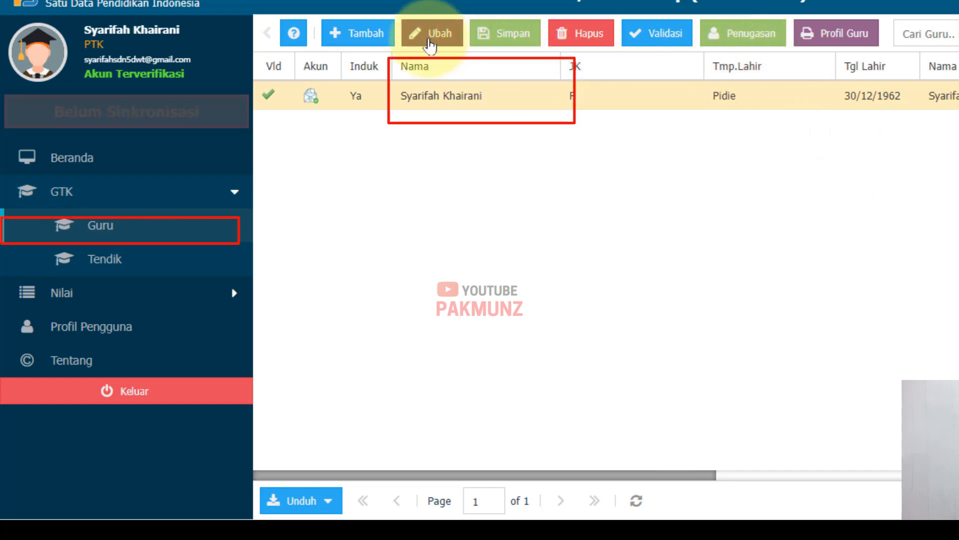
pyautogui.click(429, 35)
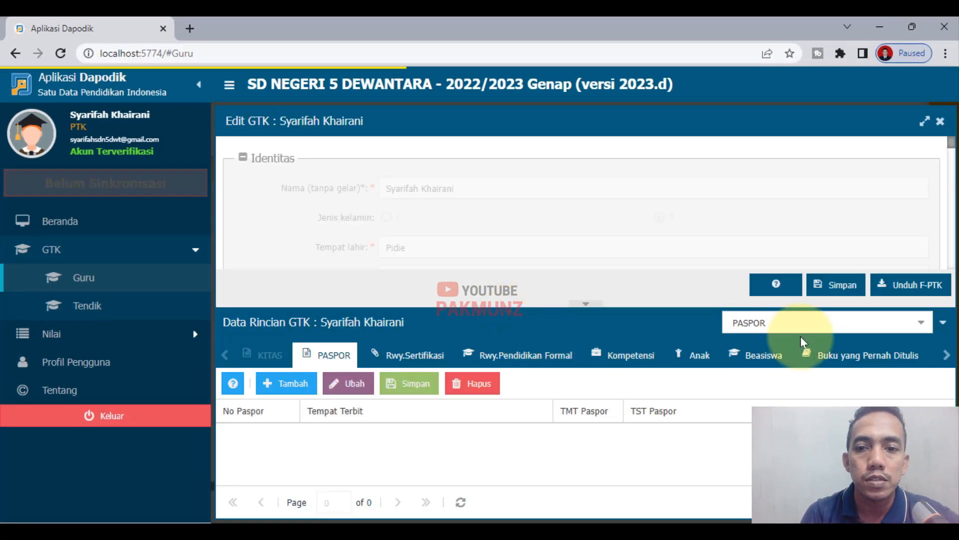
pyautogui.click(921, 323)
pyautogui.scroll(-3, 814, 230)
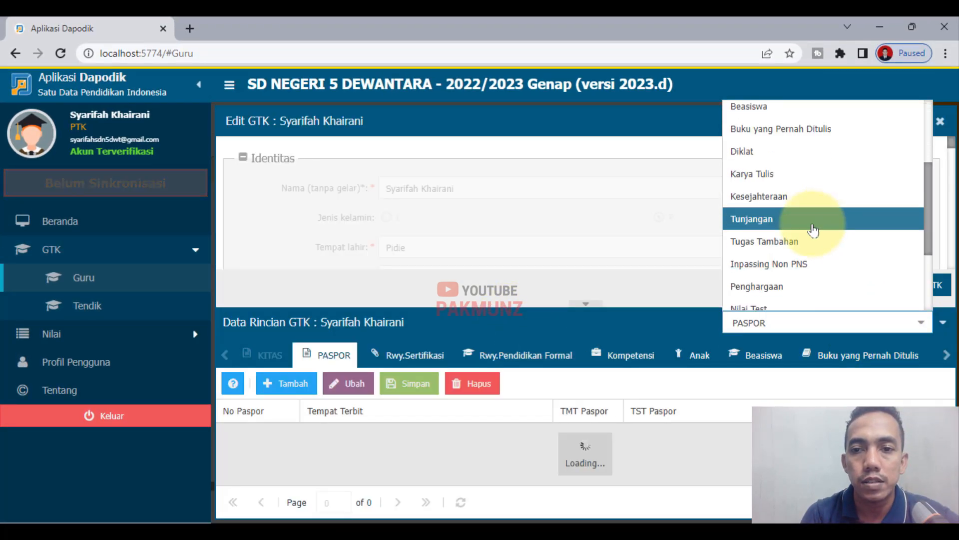
pyautogui.scroll(-3, 814, 230)
pyautogui.click(812, 254)
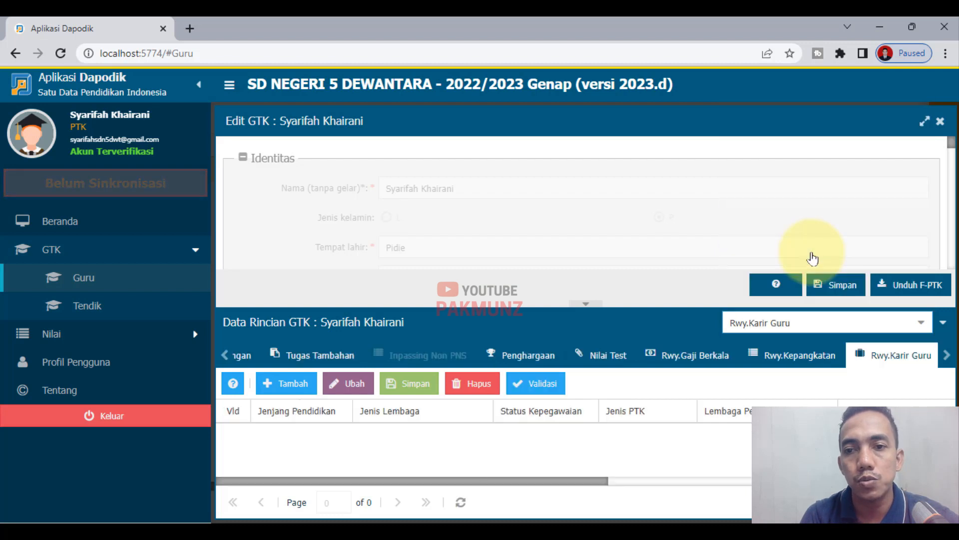
# - Set TST Kerja on the first career row to 31/12/2022, save, and log out
pyautogui.moveTo(569, 480); pyautogui.dragTo(861, 480)
pyautogui.click(611, 437)
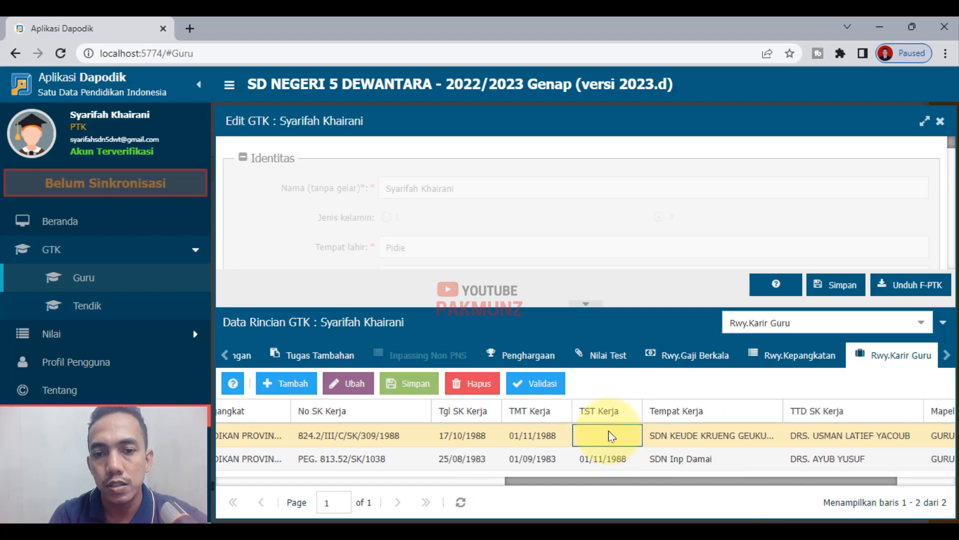
pyautogui.click(631, 436)
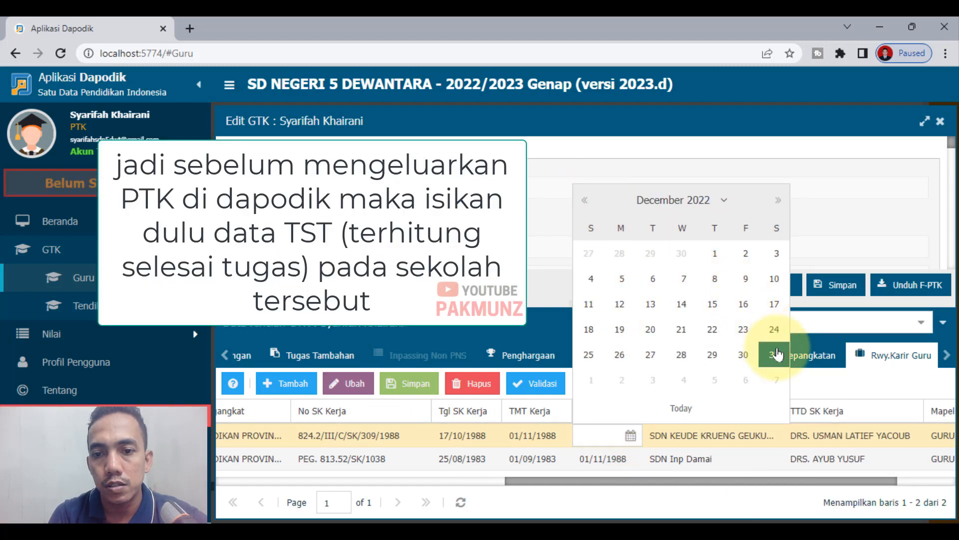
pyautogui.click(775, 354)
pyautogui.click(428, 383)
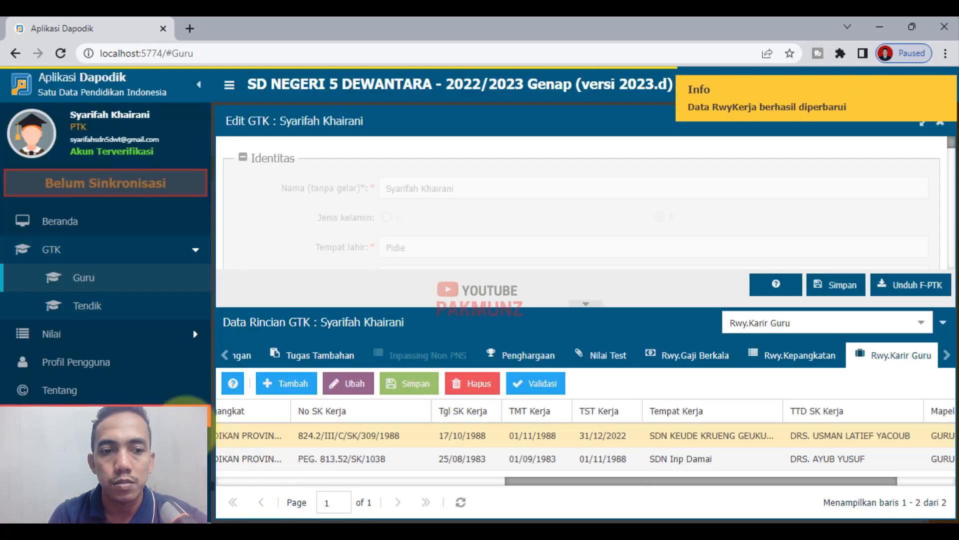
pyautogui.click(170, 422)
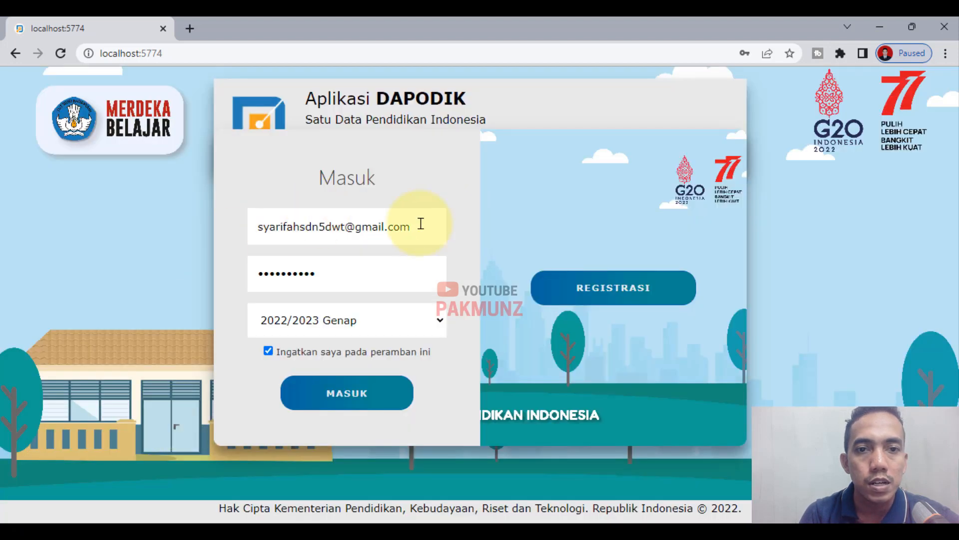
# - Log in with the school operator's saved account, dismiss the welcome notice, and open Guru
pyautogui.click(366, 410)
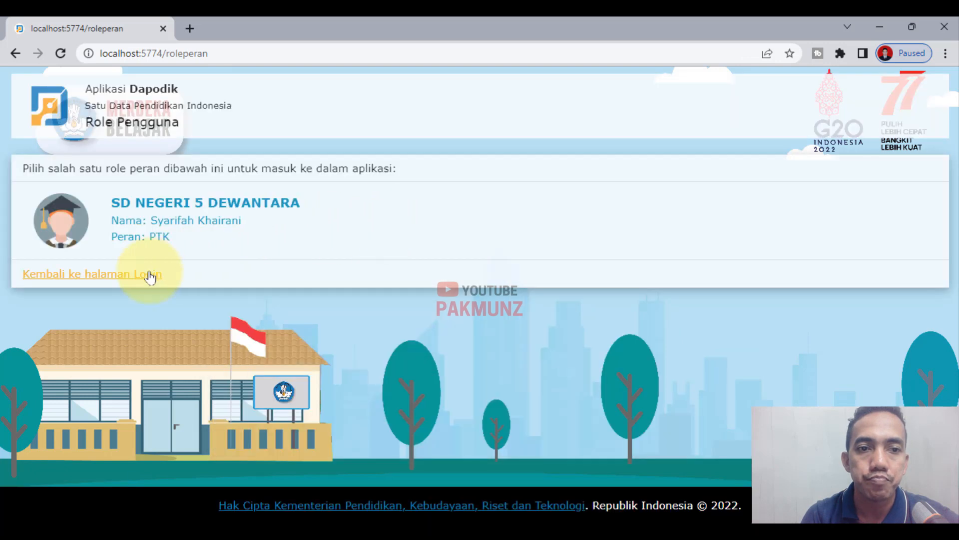
pyautogui.click(149, 274)
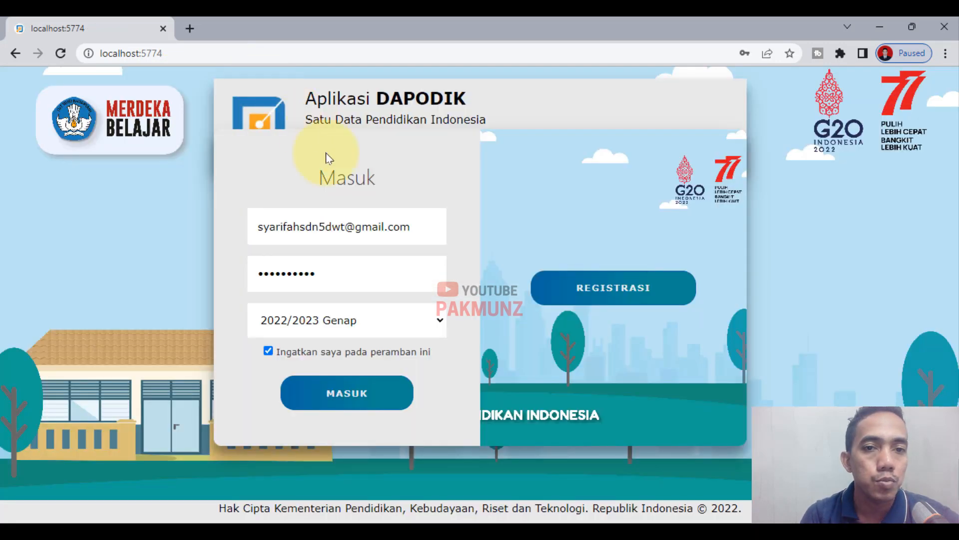
pyautogui.click(424, 229)
pyautogui.moveTo(424, 229); pyautogui.dragTo(294, 219)
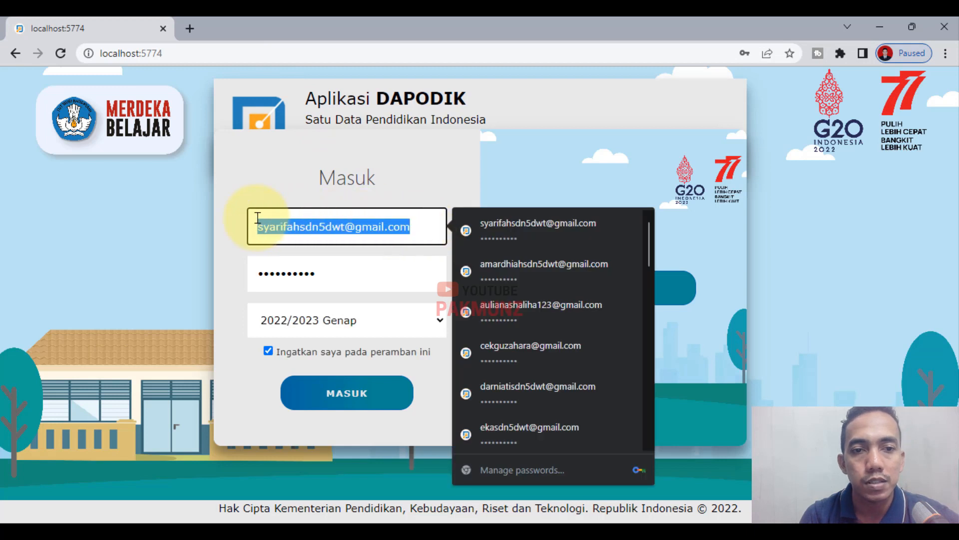
pyautogui.write('sd')
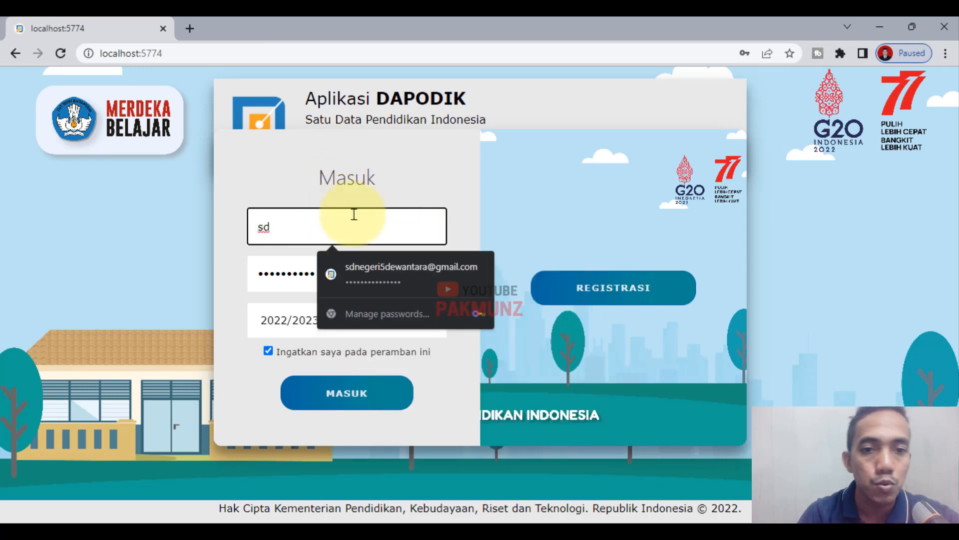
pyautogui.click(384, 280)
pyautogui.click(356, 395)
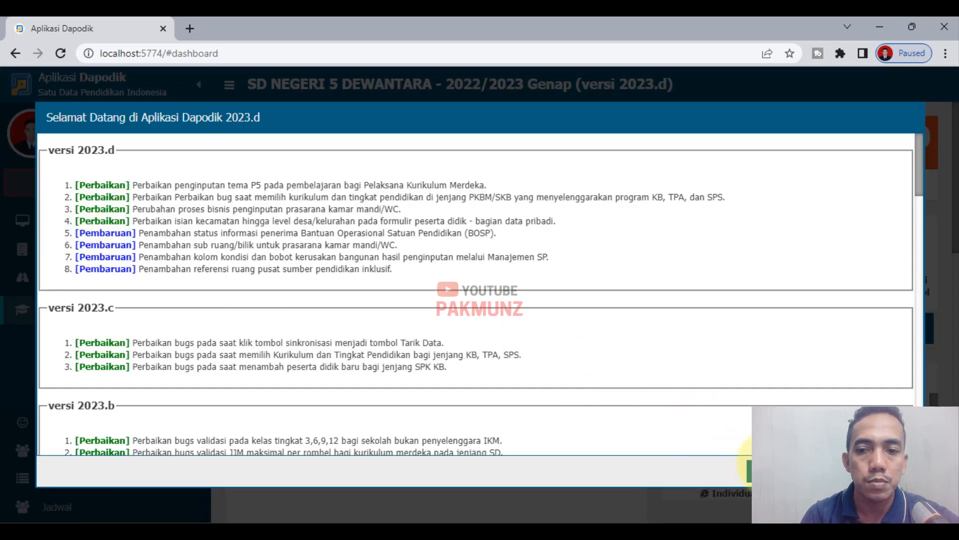
pyautogui.click(760, 469)
pyautogui.click(111, 336)
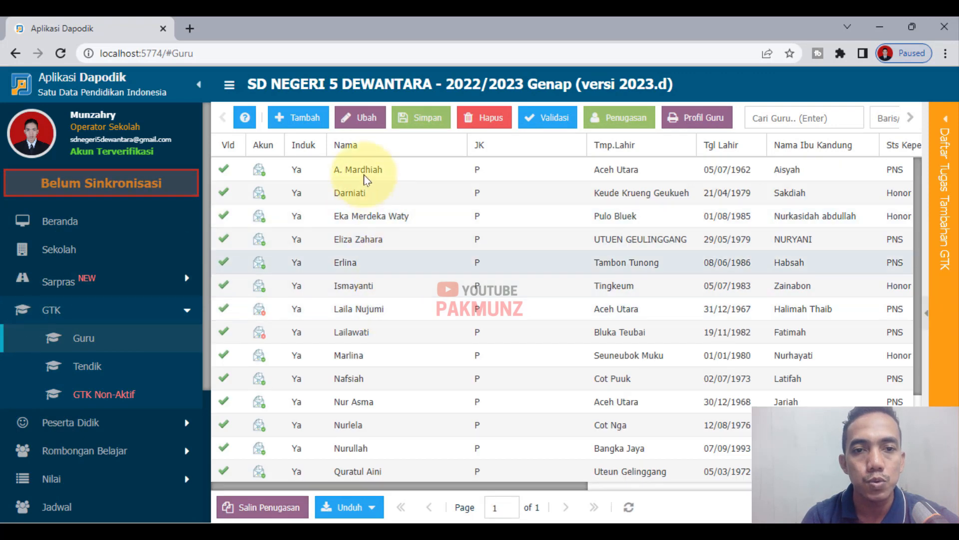
# - In the first teacher's Penugasan, set Keluar karena to Pensiun with Tanggal keluar 05/07/2022 and save
pyautogui.click(363, 172)
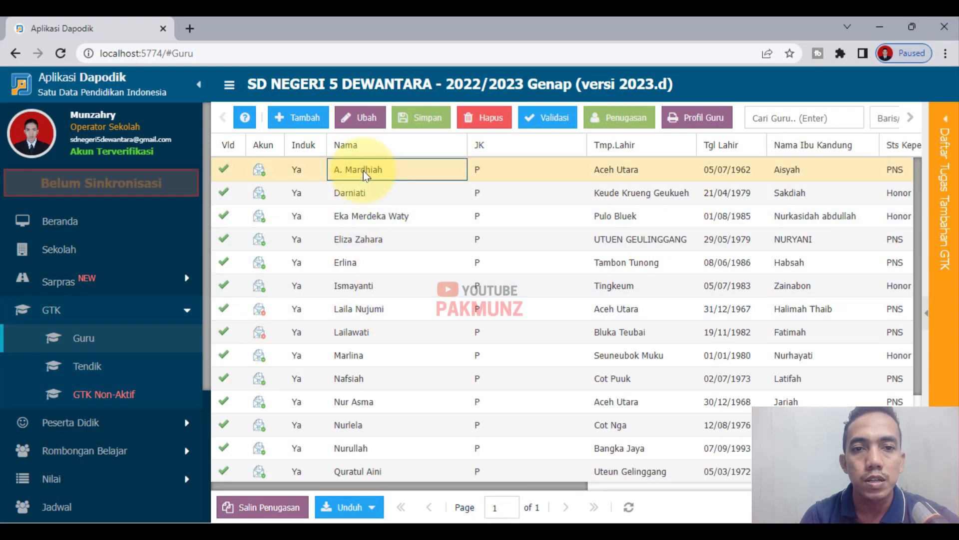
pyautogui.click(617, 118)
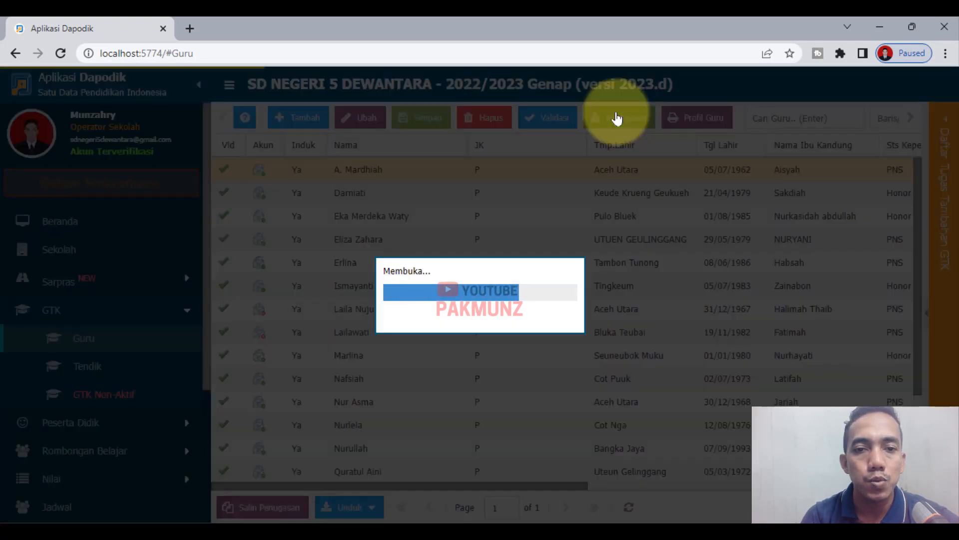
pyautogui.scroll(-2, 618, 400)
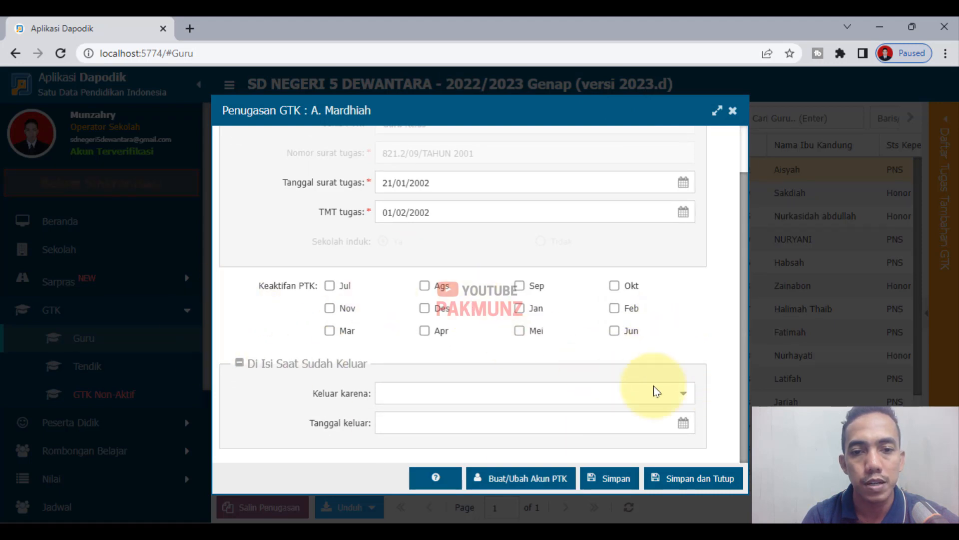
pyautogui.click(677, 395)
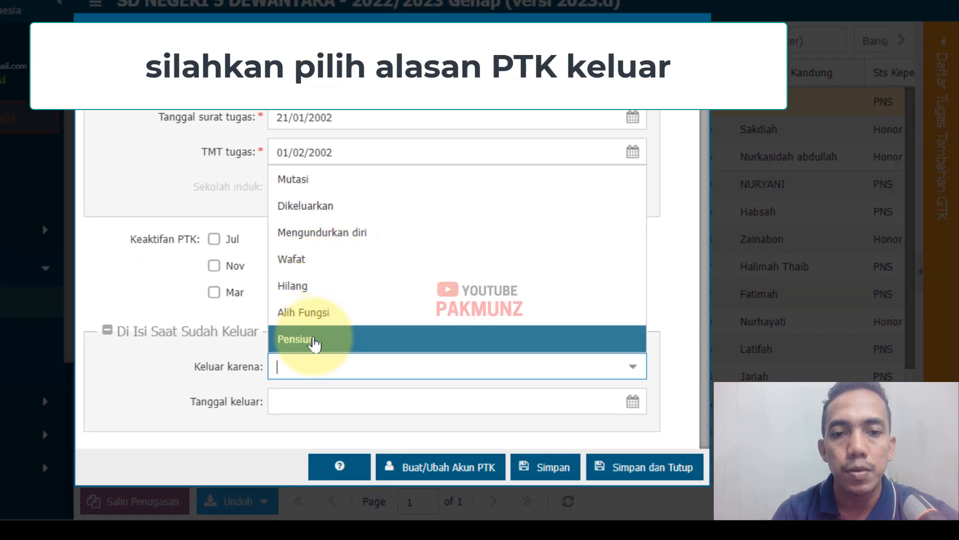
pyautogui.click(341, 347)
pyautogui.click(634, 402)
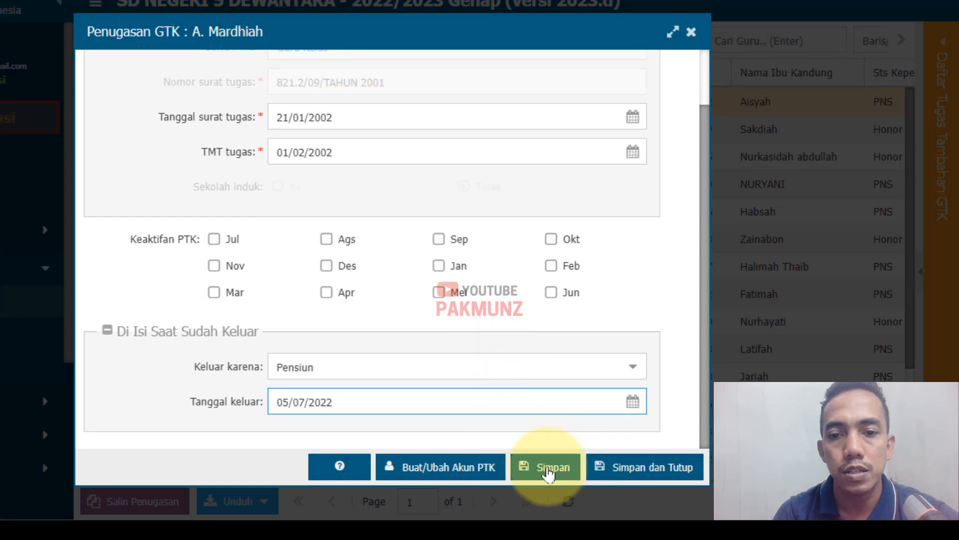
pyautogui.click(637, 474)
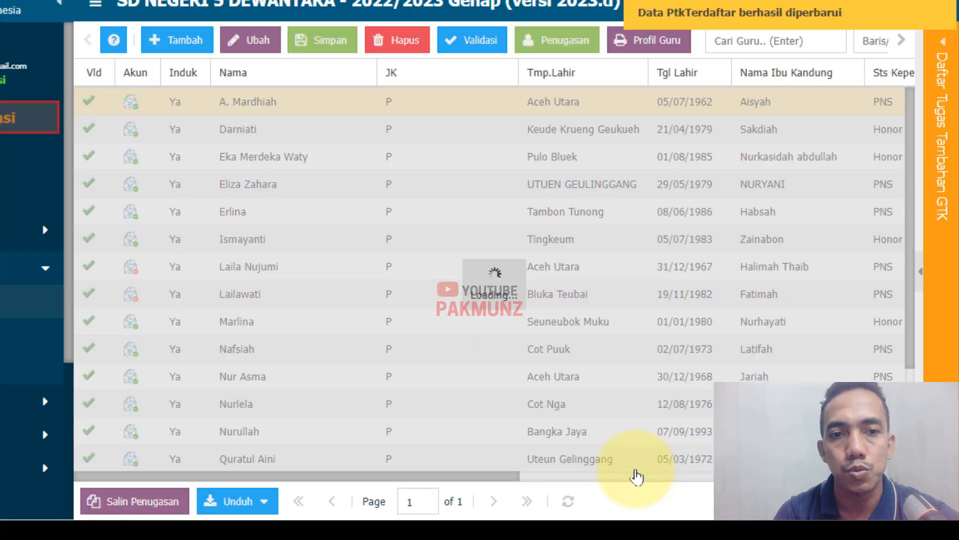
# - In the Pidie teacher's Penugasan, untick the first-half months in Keaktifan PTK and save
pyautogui.scroll(-3, 233, 420)
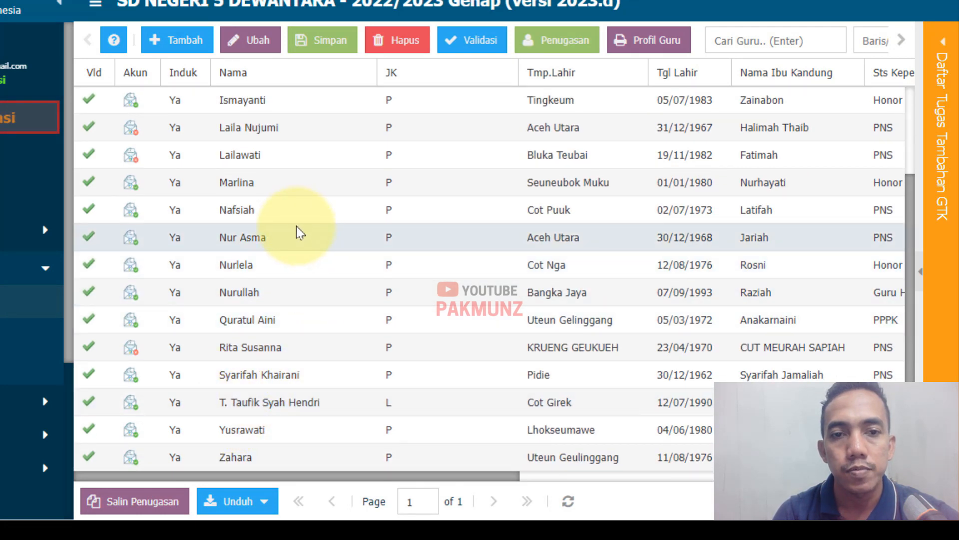
pyautogui.scroll(3, 297, 229)
pyautogui.scroll(-3, 281, 324)
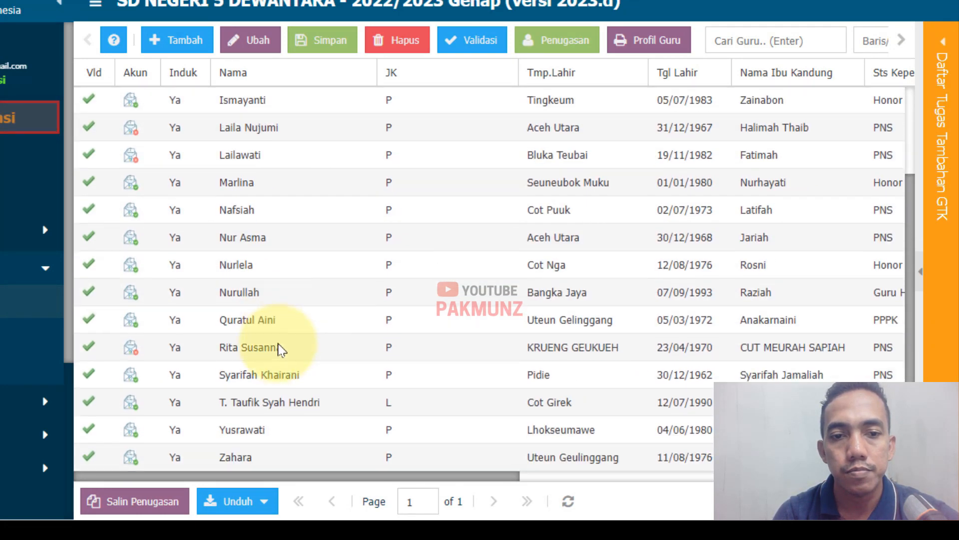
pyautogui.click(281, 373)
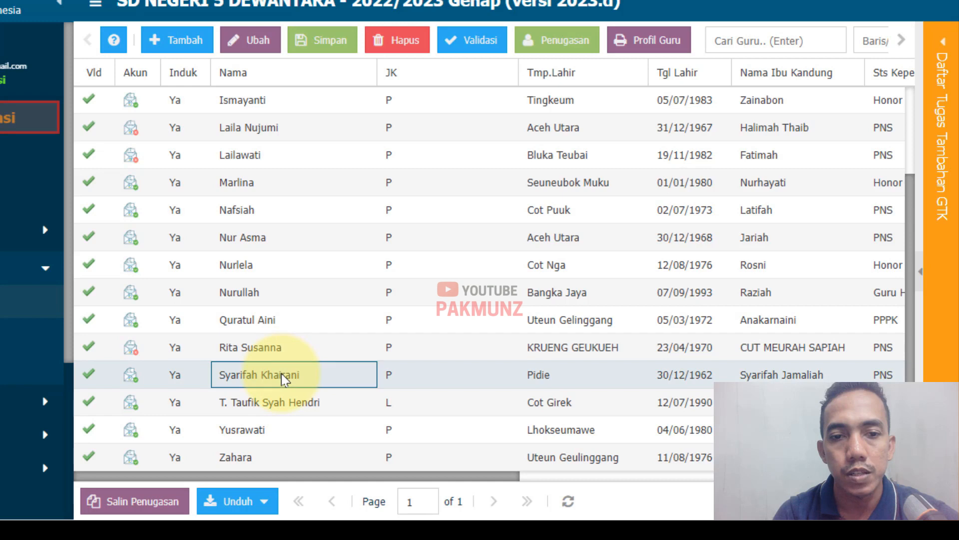
pyautogui.click(578, 52)
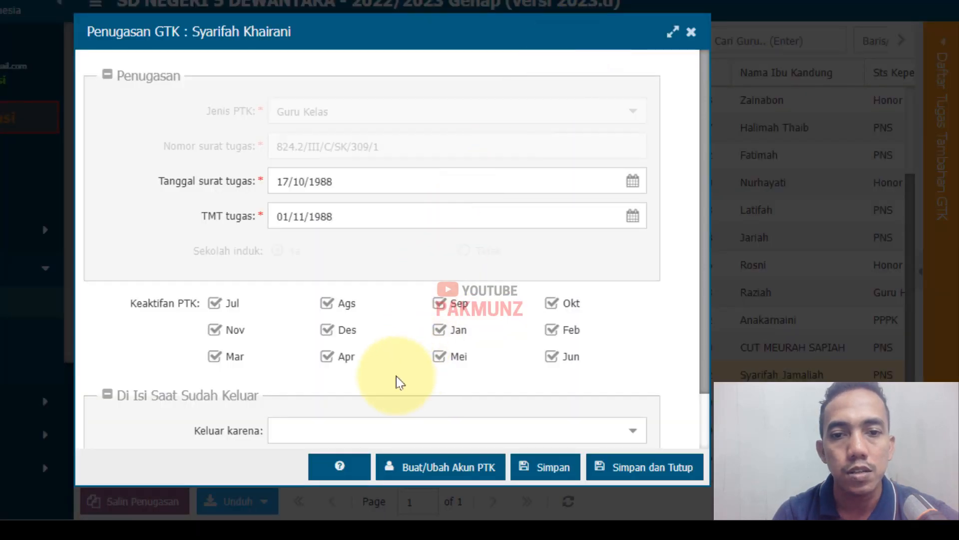
pyautogui.click(551, 357)
pyautogui.click(551, 330)
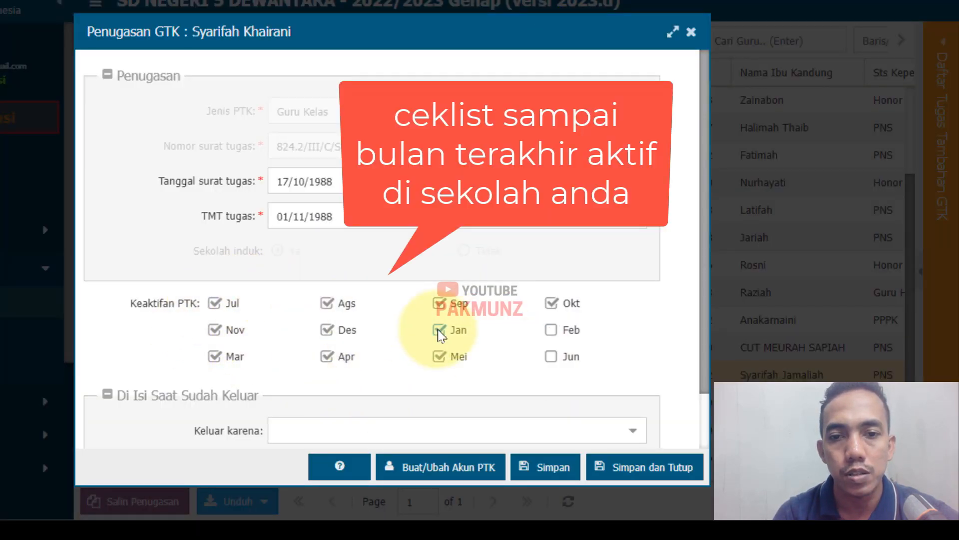
pyautogui.click(442, 357)
pyautogui.click(328, 356)
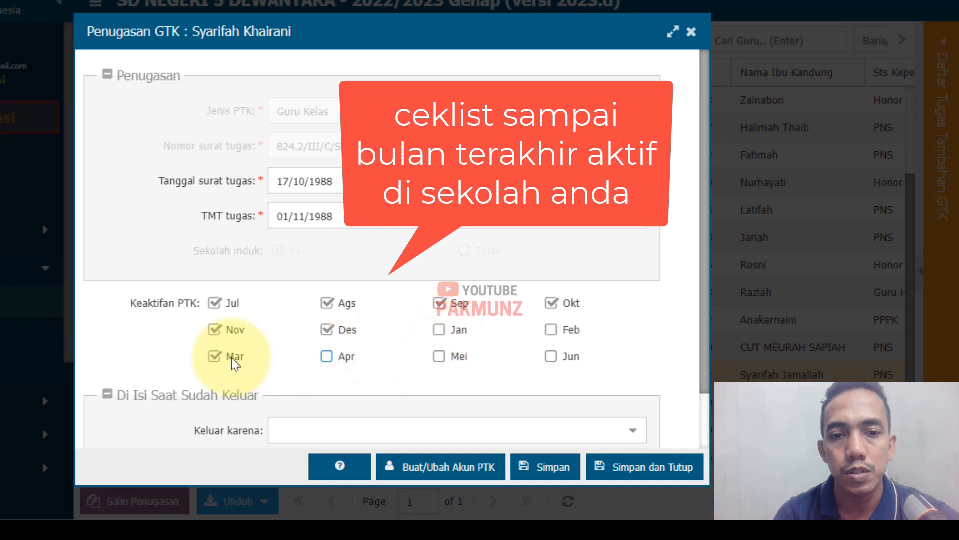
pyautogui.click(215, 356)
pyautogui.click(534, 471)
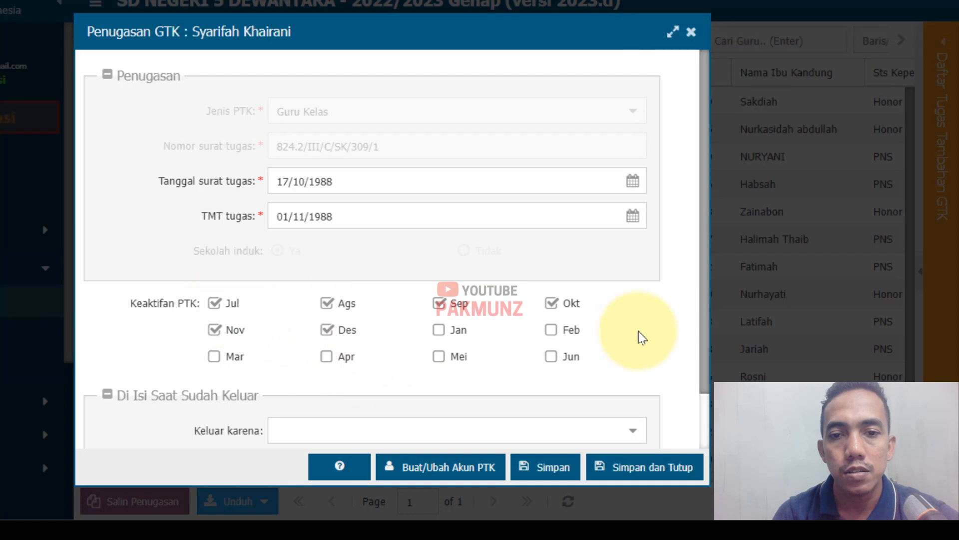
# - Set Keluar karena to Pensiun with Tanggal keluar 31/12/2022 and save the assignment
pyautogui.scroll(-1, 382, 287)
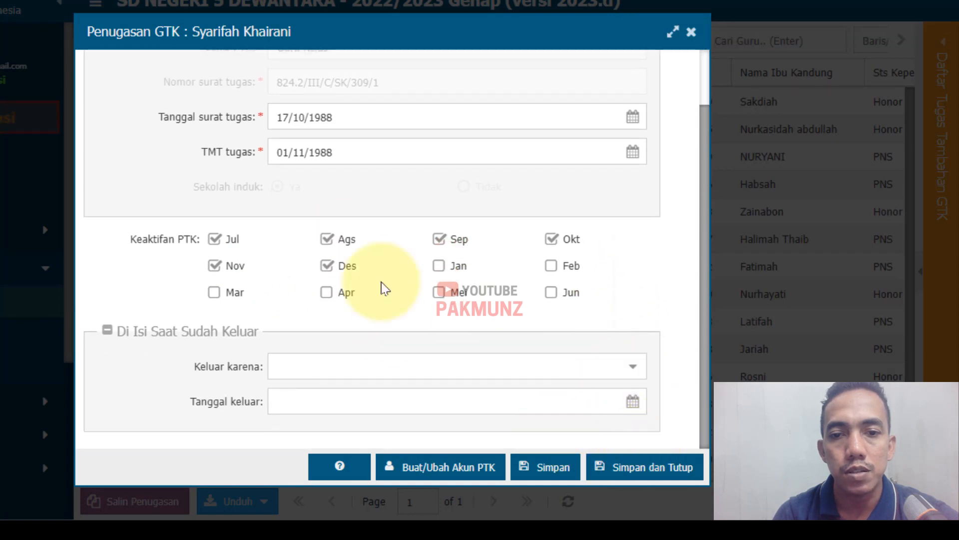
pyautogui.click(634, 373)
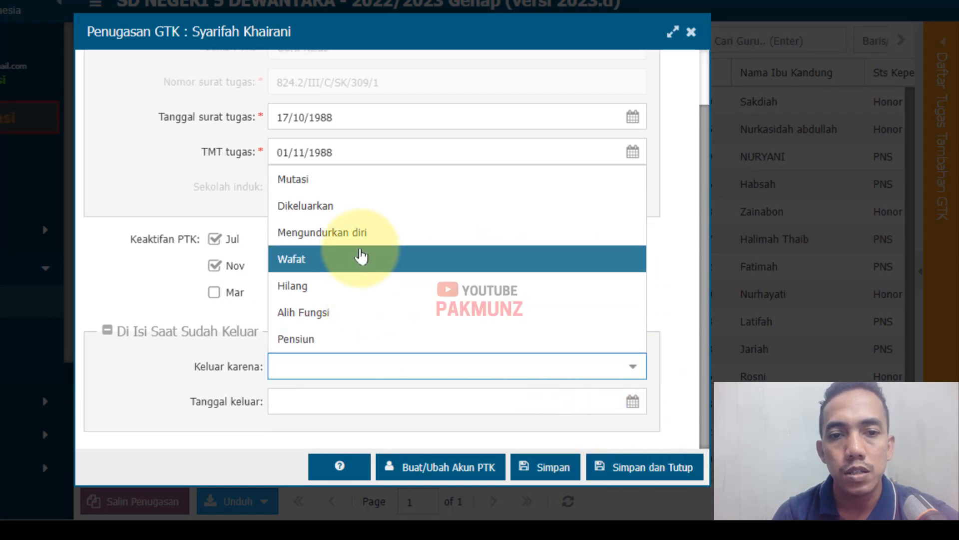
pyautogui.click(344, 338)
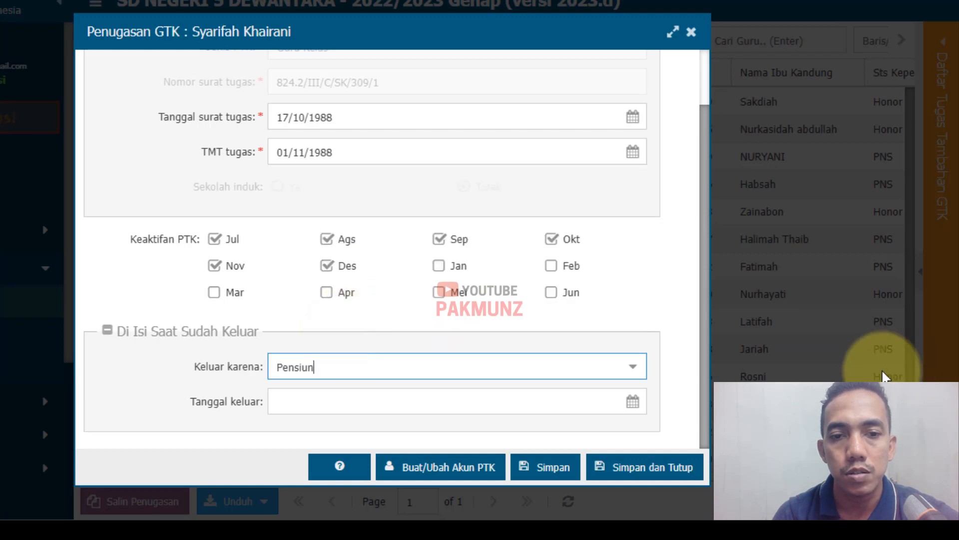
pyautogui.click(631, 403)
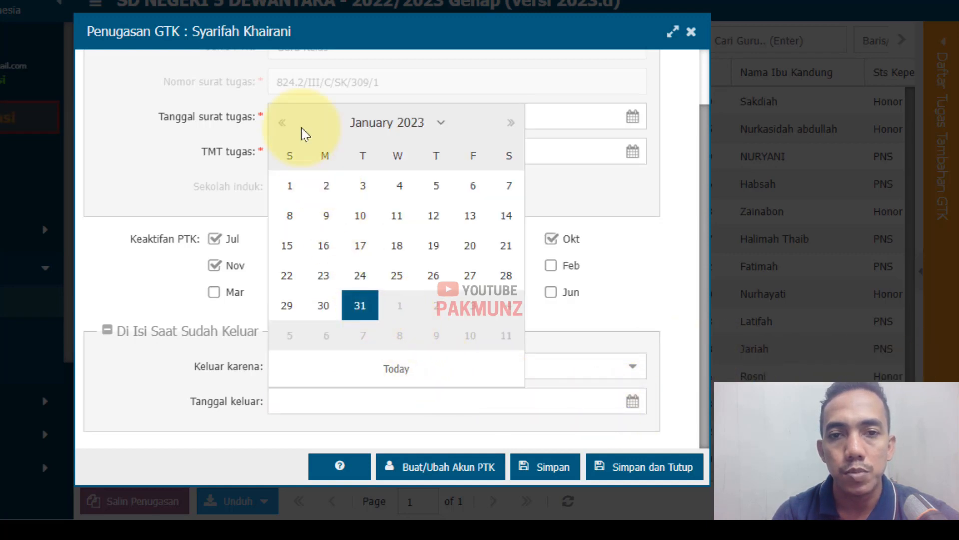
pyautogui.click(282, 122)
pyautogui.click(506, 306)
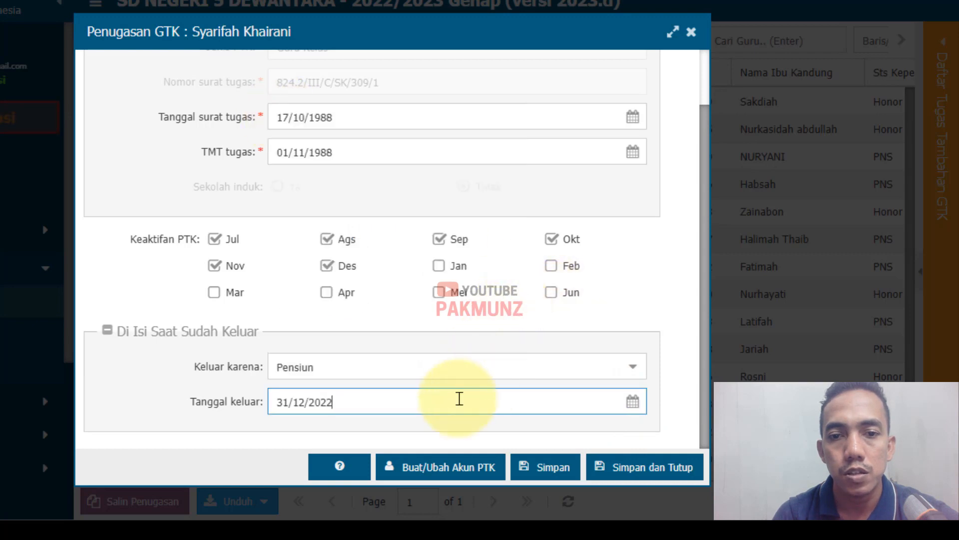
pyautogui.click(562, 469)
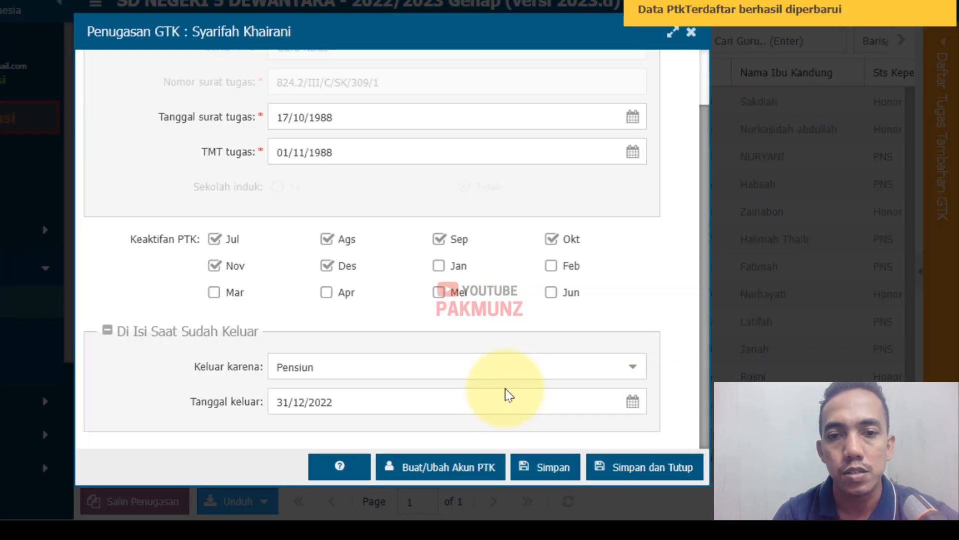
pyautogui.click(632, 470)
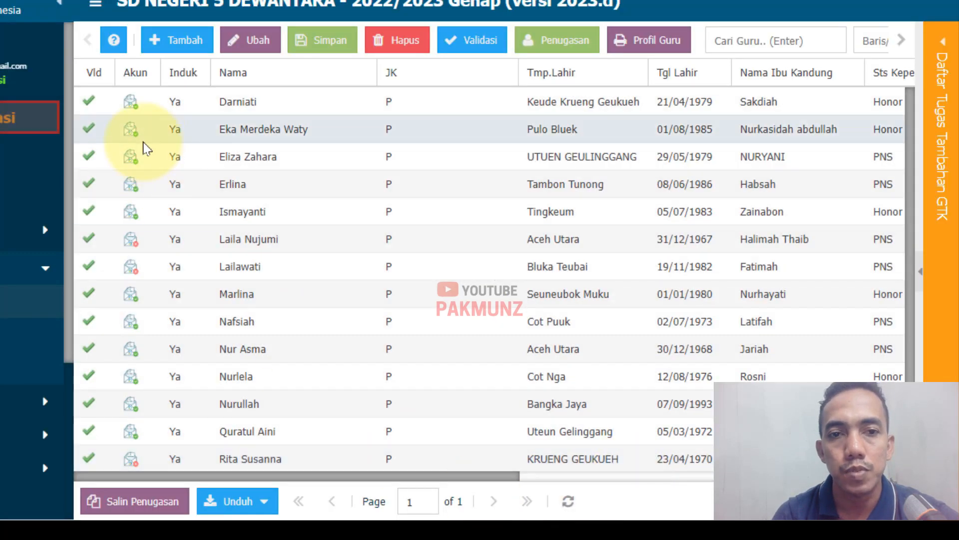
pyautogui.scroll(-3, 144, 150)
pyautogui.click(92, 394)
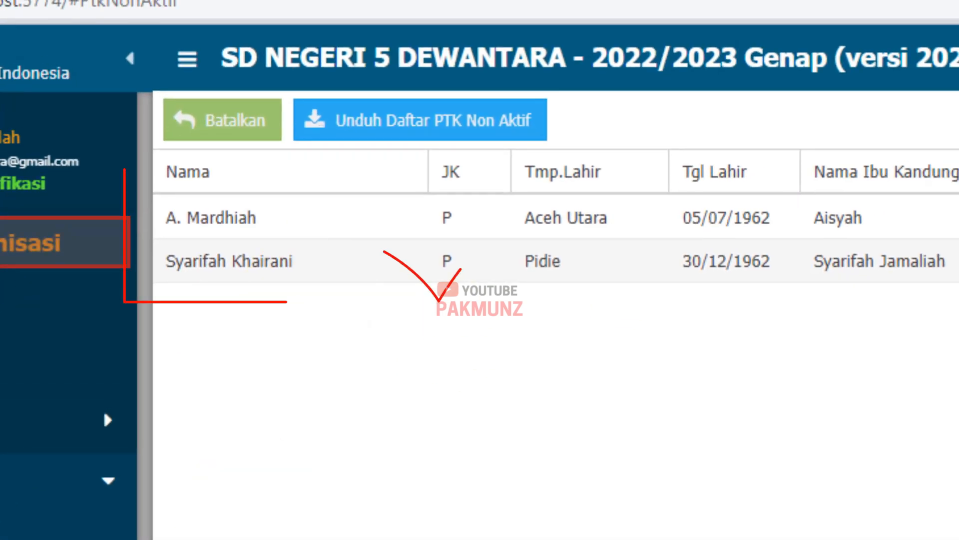
pyautogui.click(85, 351)
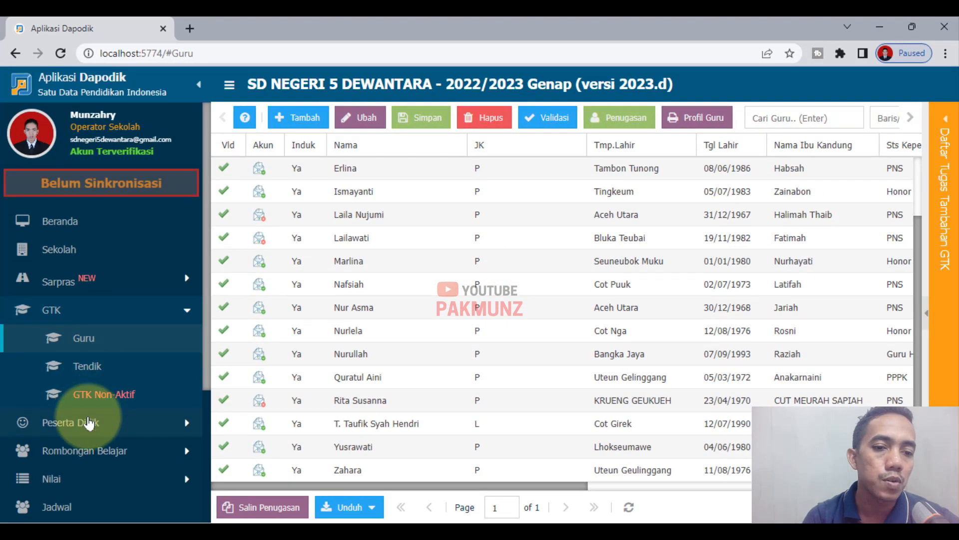
pyautogui.scroll(-5, 95, 450)
pyautogui.click(98, 512)
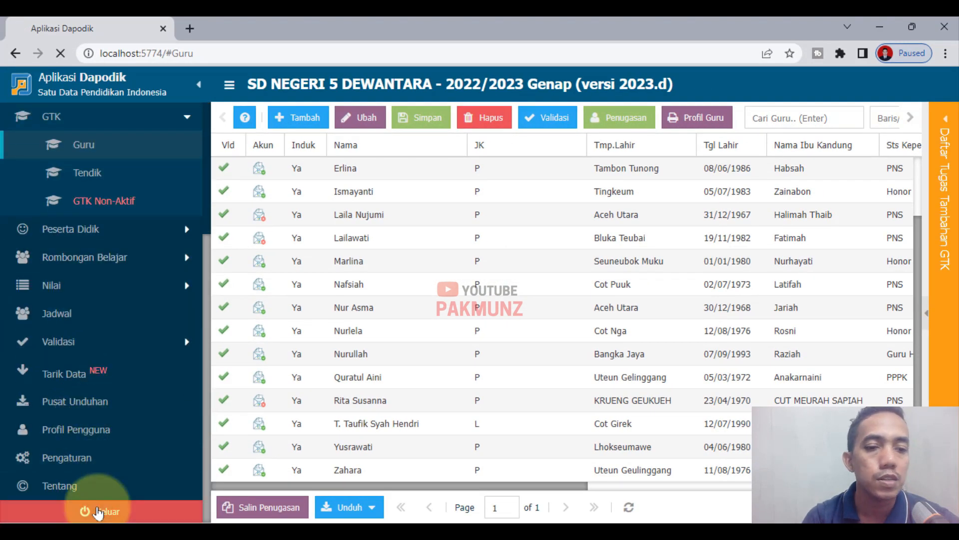